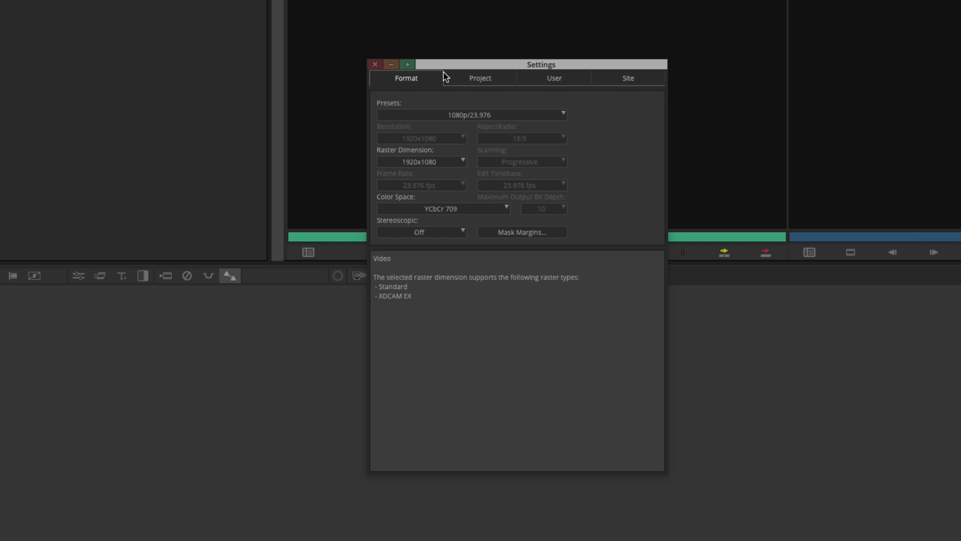
Step: Browse the Project, User and Site settings lists in the Settings window
{"action": "left_click", "coordinate": [481, 82]}
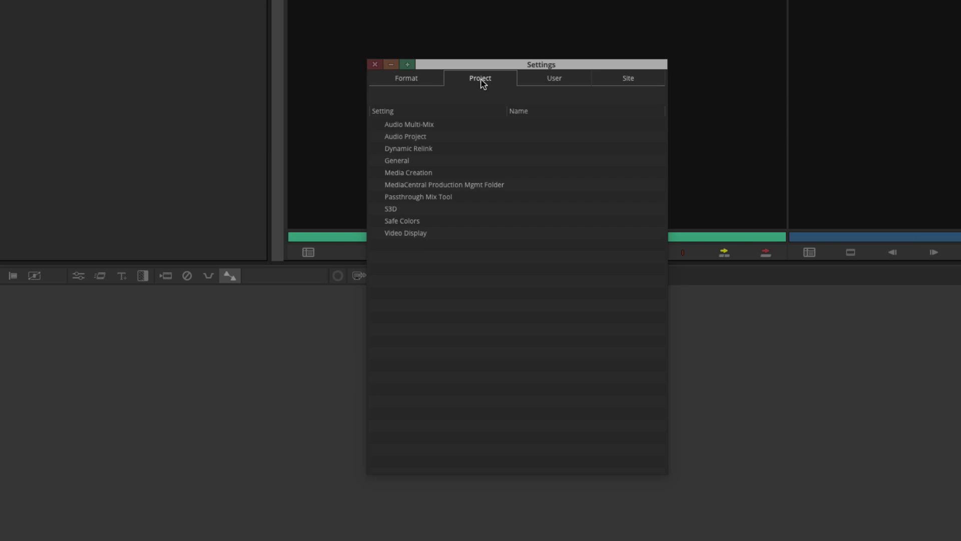
{"action": "left_click", "coordinate": [548, 82]}
{"action": "left_click", "coordinate": [629, 80]}
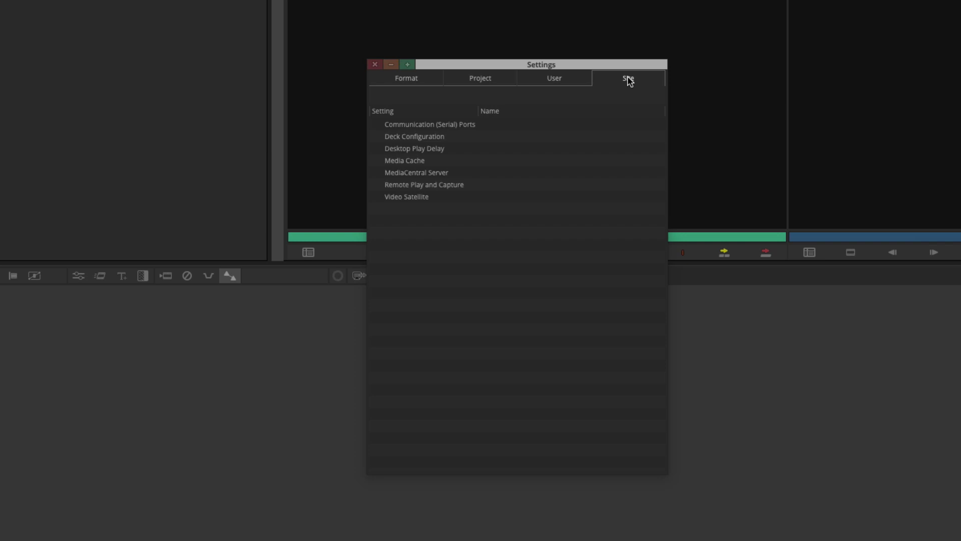
{"action": "left_click", "coordinate": [488, 80]}
{"action": "left_click", "coordinate": [548, 79]}
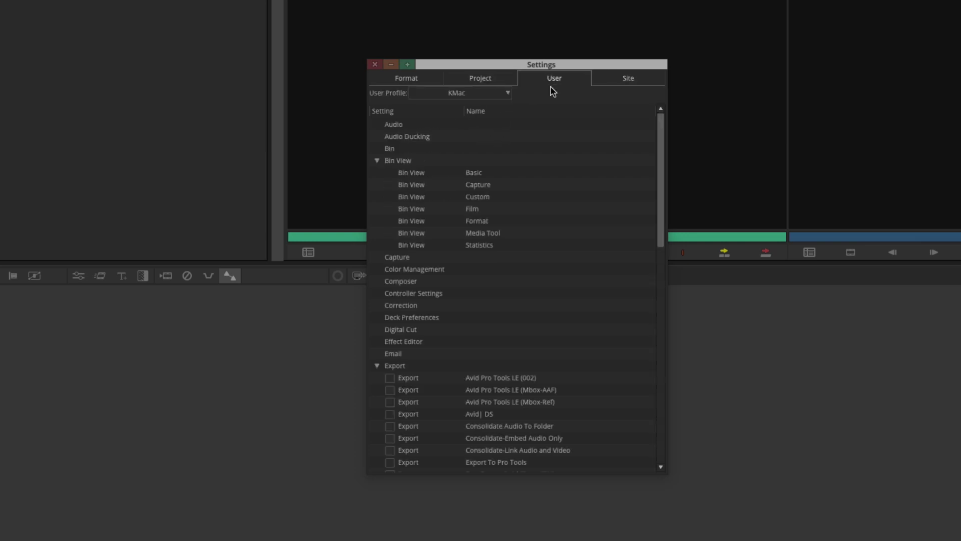
Step: Scroll through the User settings, then cycle through Site and User back to the Project list
{"action": "scroll", "coordinate": [553, 161], "scroll_direction": "down", "scroll_amount": 8}
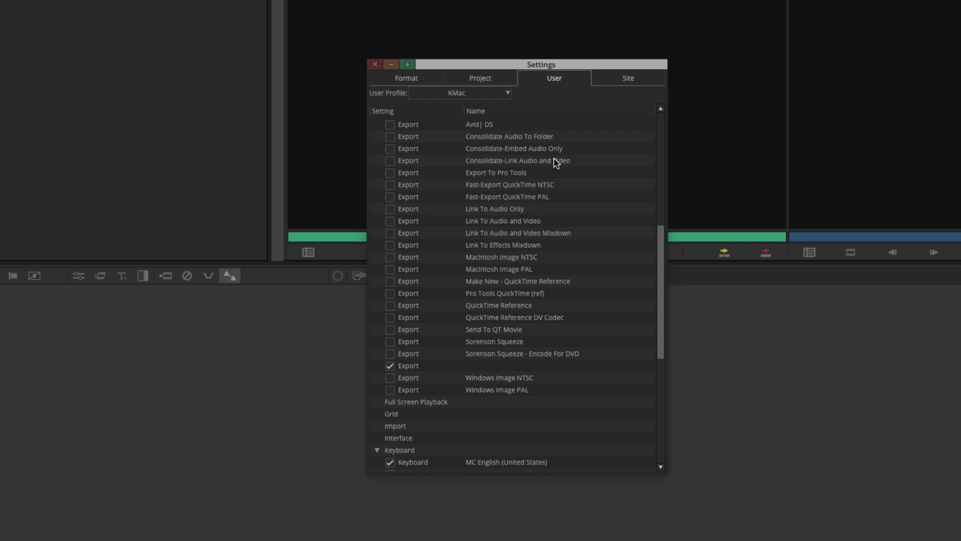
{"action": "scroll", "coordinate": [554, 161], "scroll_direction": "up", "scroll_amount": 1}
{"action": "scroll", "coordinate": [553, 161], "scroll_direction": "down", "scroll_amount": 3}
{"action": "scroll", "coordinate": [553, 160], "scroll_direction": "up", "scroll_amount": 6}
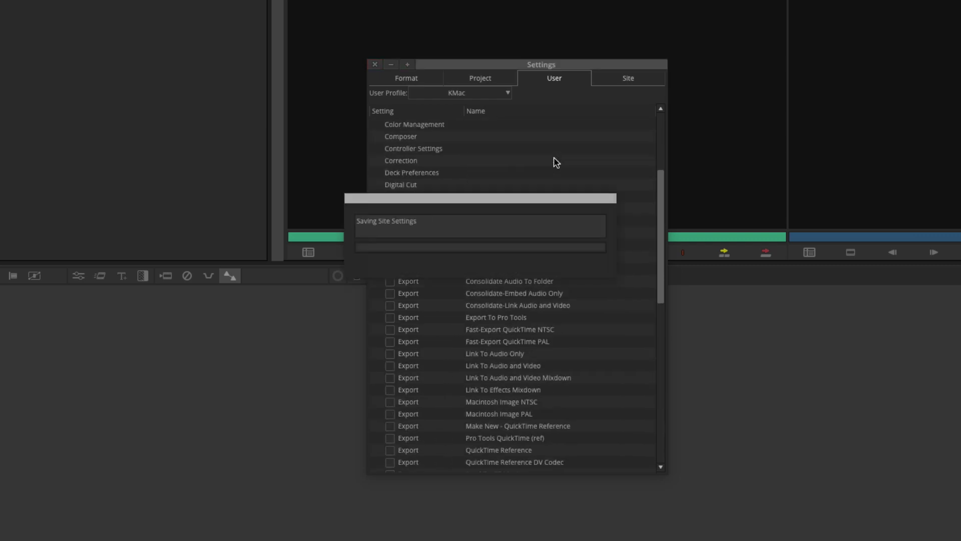
{"action": "left_click", "coordinate": [488, 79]}
{"action": "left_click", "coordinate": [629, 79]}
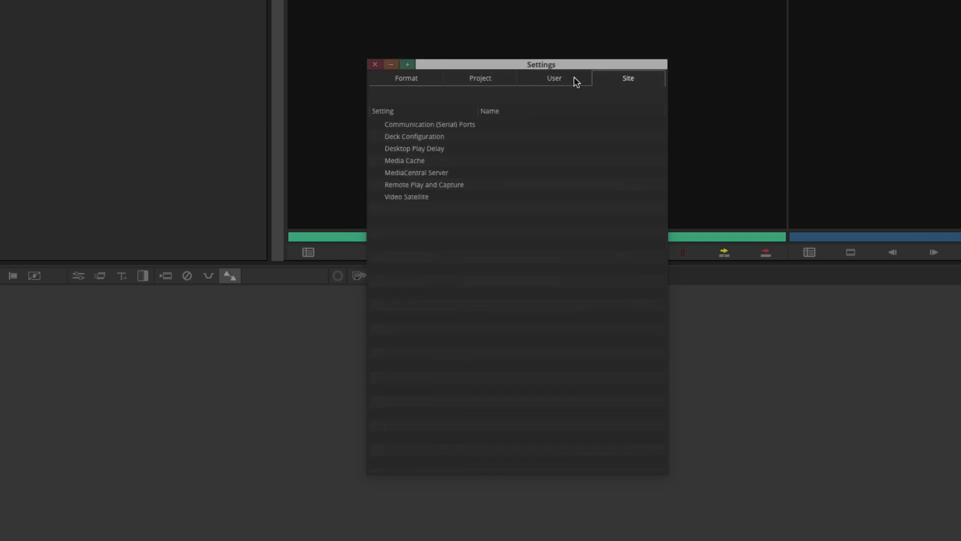
{"action": "left_click", "coordinate": [575, 81]}
{"action": "left_click", "coordinate": [491, 80]}
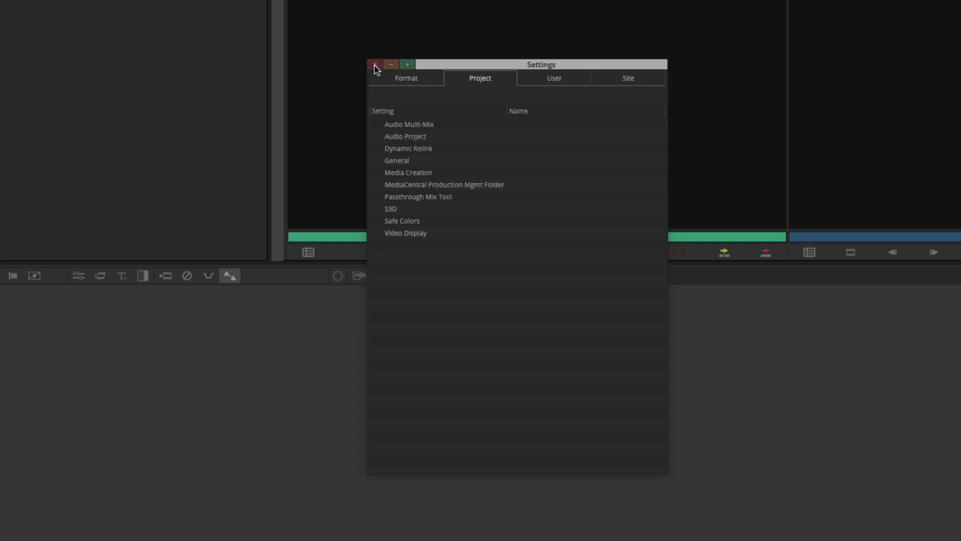
{"action": "left_click", "coordinate": [375, 66]}
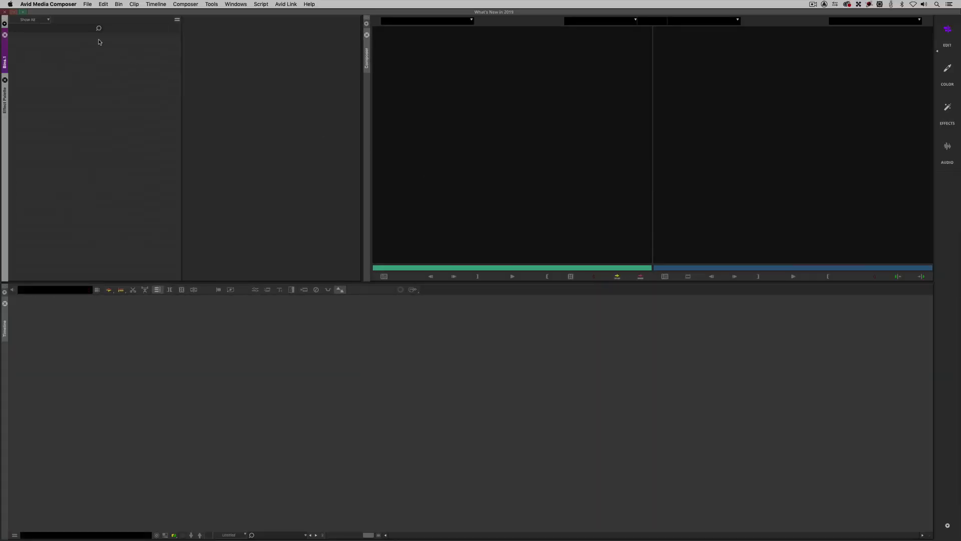
{"action": "left_click", "coordinate": [50, 3]}
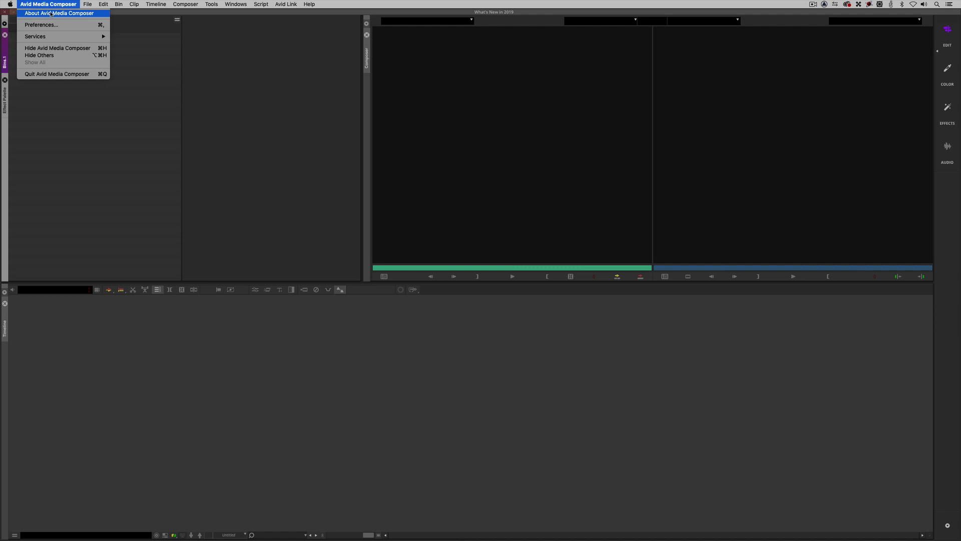
{"action": "left_click", "coordinate": [51, 14]}
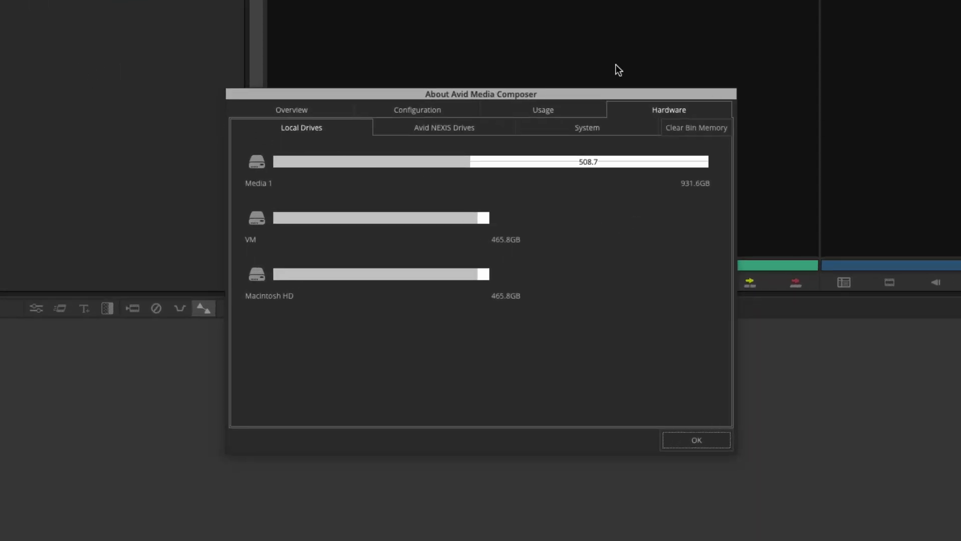
{"action": "left_click", "coordinate": [563, 106]}
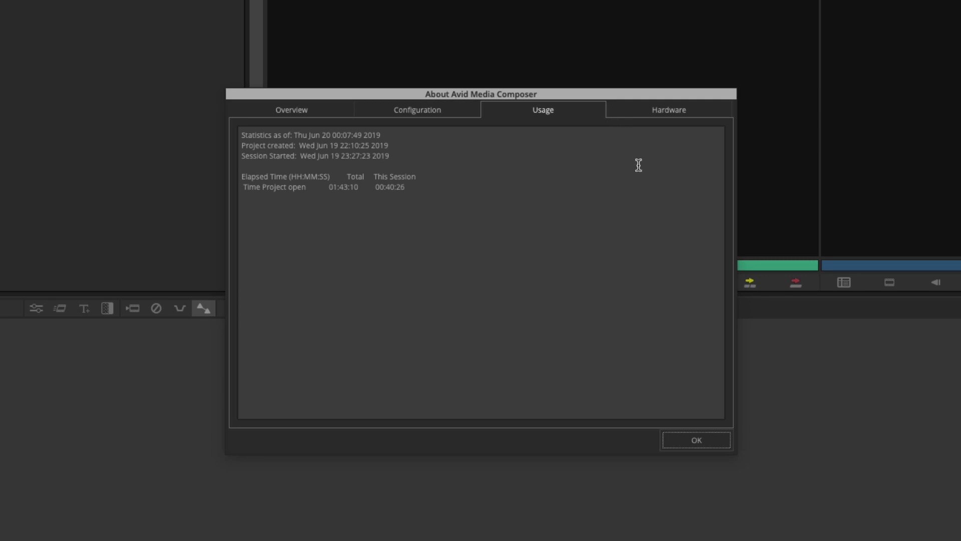
{"action": "left_click", "coordinate": [687, 441]}
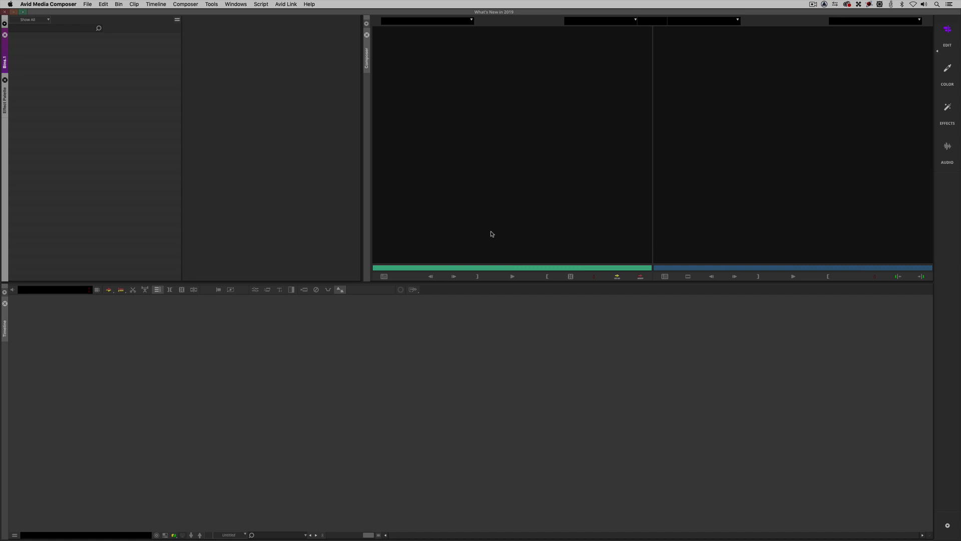
Step: Shorten the bins and source/record monitors so the timeline gets more vertical room
{"action": "mouse_move", "coordinate": [483, 281]}
{"action": "left_mouse_down"}
{"action": "mouse_move", "coordinate": [480, 376]}
{"action": "mouse_move", "coordinate": [495, 276]}
{"action": "left_mouse_up"}
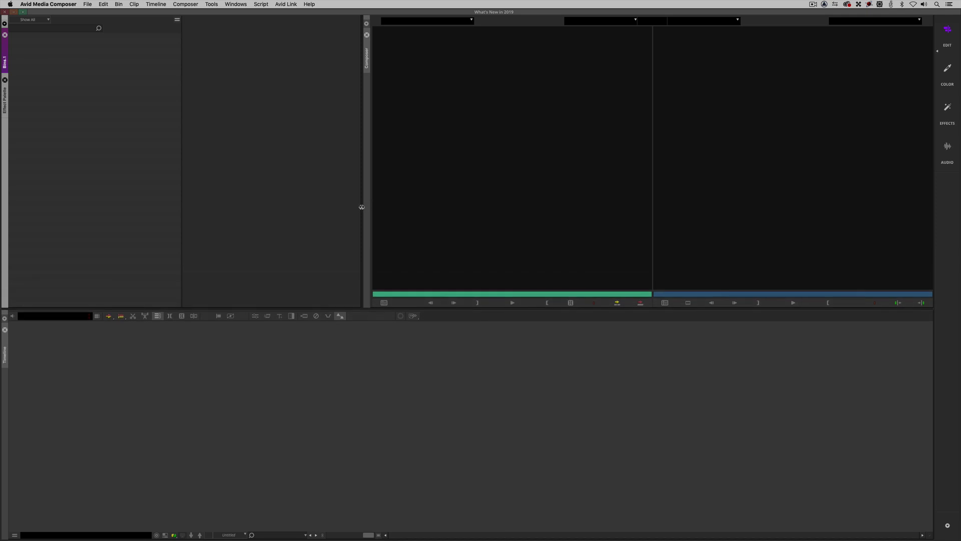
{"action": "left_click_drag", "start_coordinate": [363, 209], "coordinate": [361, 238]}
{"action": "left_click_drag", "start_coordinate": [376, 309], "coordinate": [416, 348]}
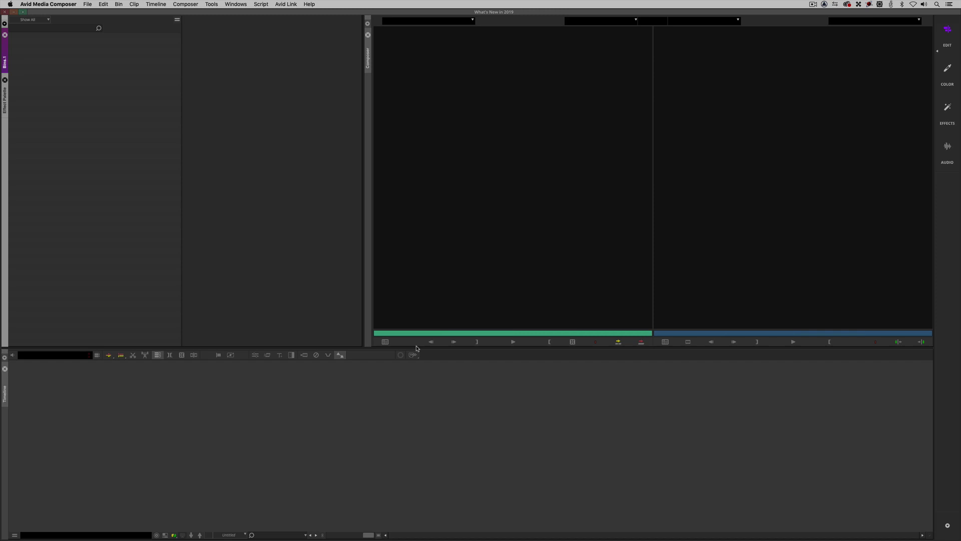
{"action": "left_click_drag", "start_coordinate": [425, 348], "coordinate": [430, 265]}
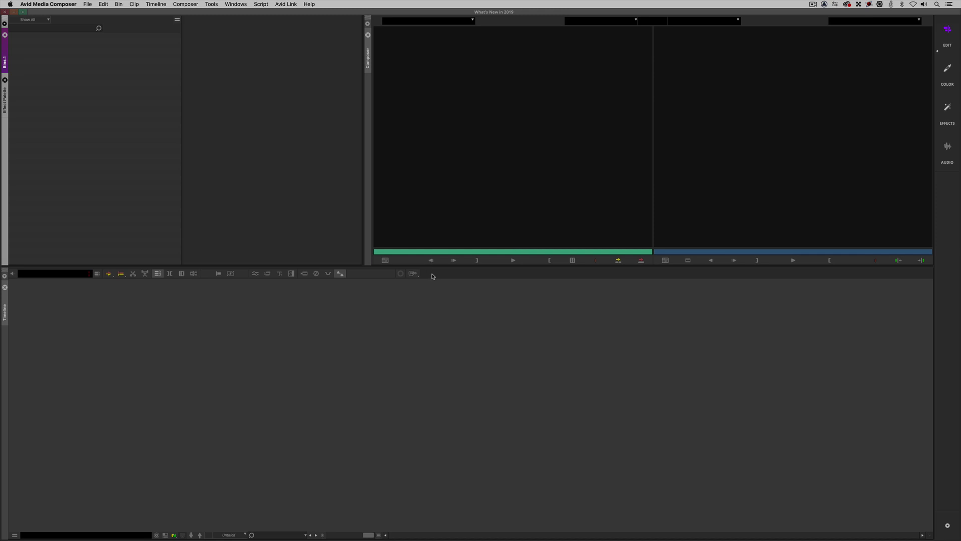
Step: With the Composer panel active, float every panel as its own window
{"action": "left_click", "coordinate": [471, 229]}
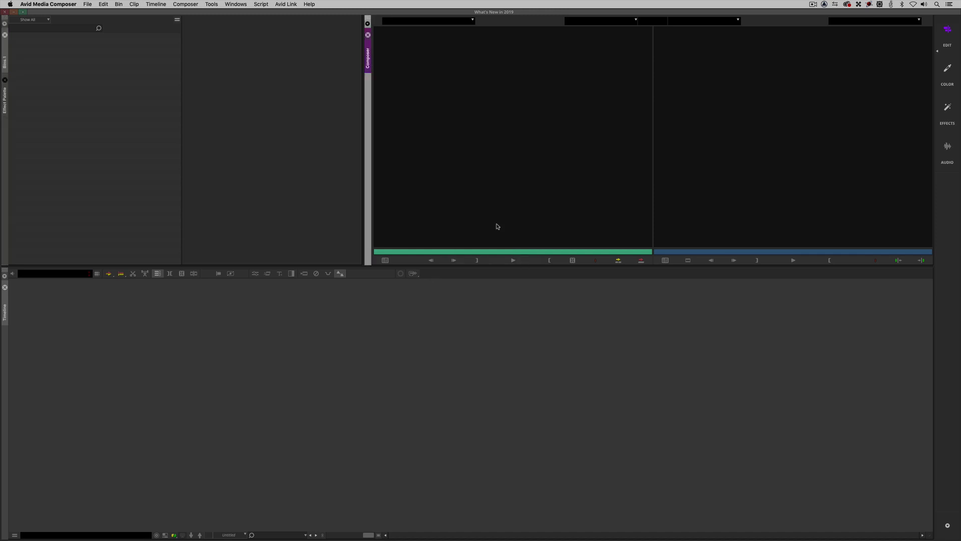
{"action": "left_click", "coordinate": [238, 5]}
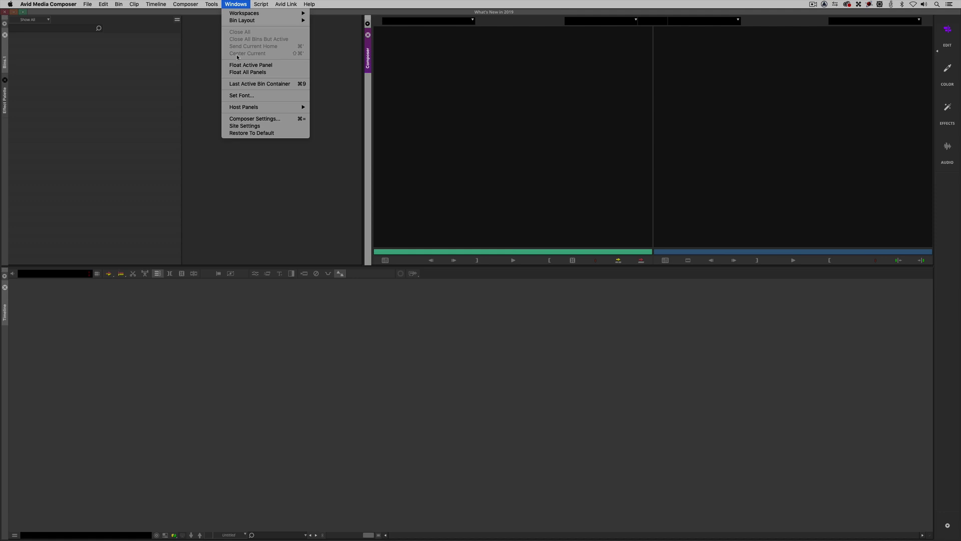
{"action": "left_click", "coordinate": [261, 72]}
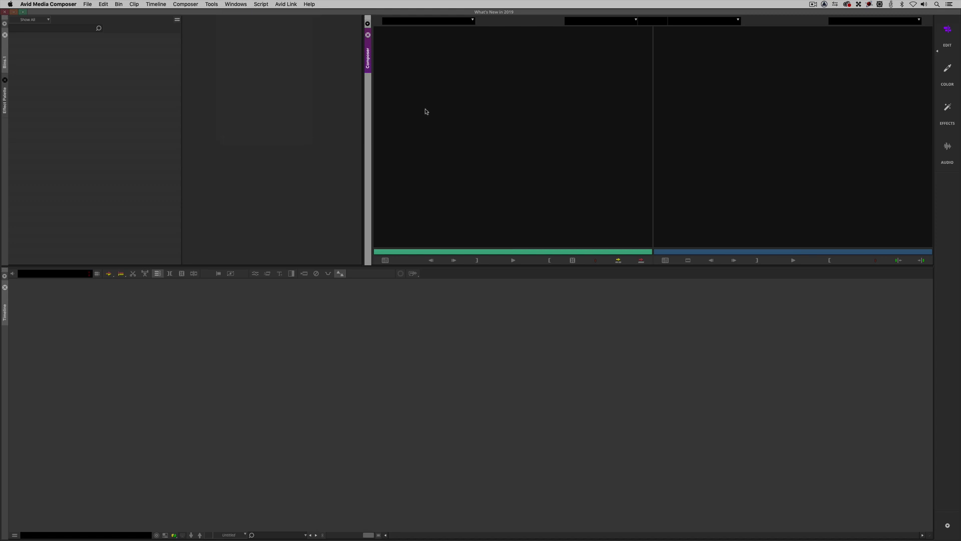
Step: Float the Composer panel via Float this Panel and move its window lower on screen
{"action": "left_click", "coordinate": [373, 296]}
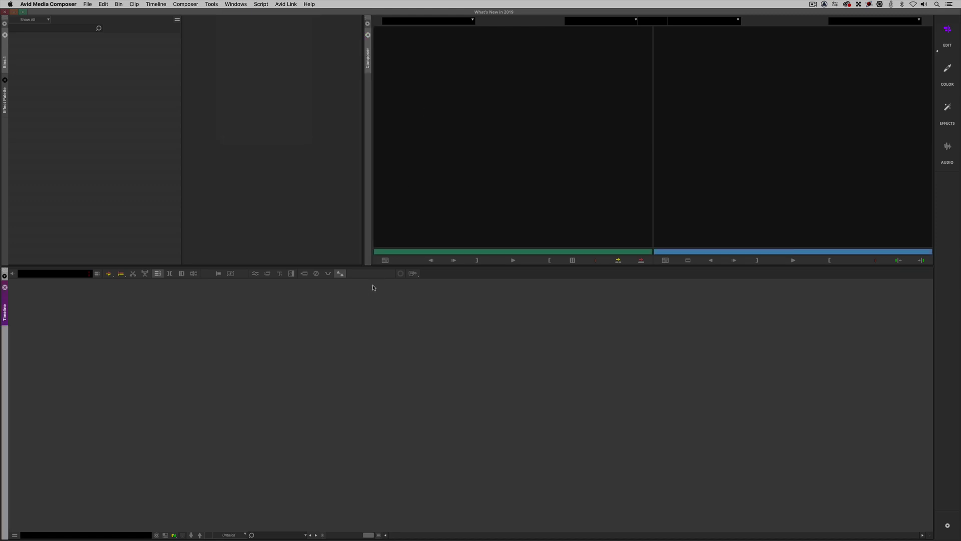
{"action": "left_click", "coordinate": [446, 182]}
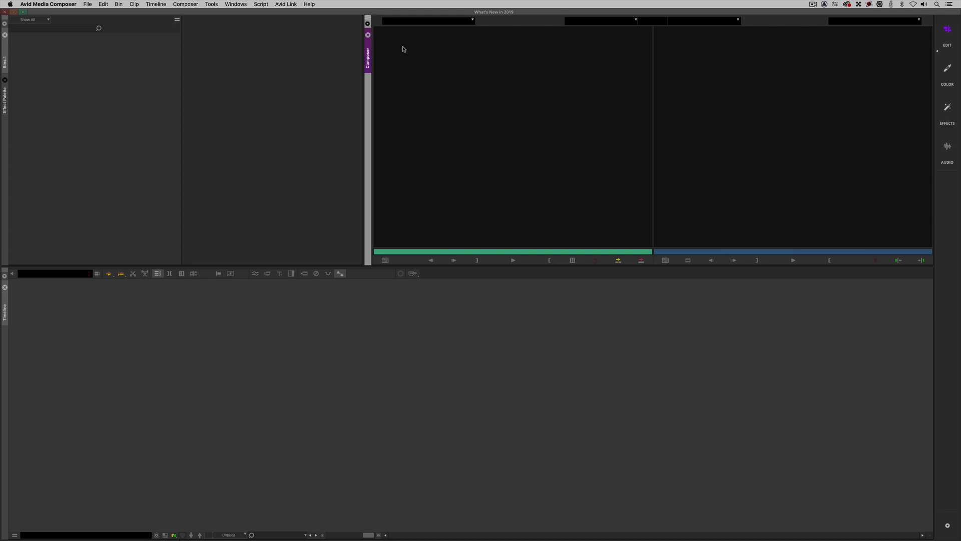
{"action": "left_click", "coordinate": [368, 24]}
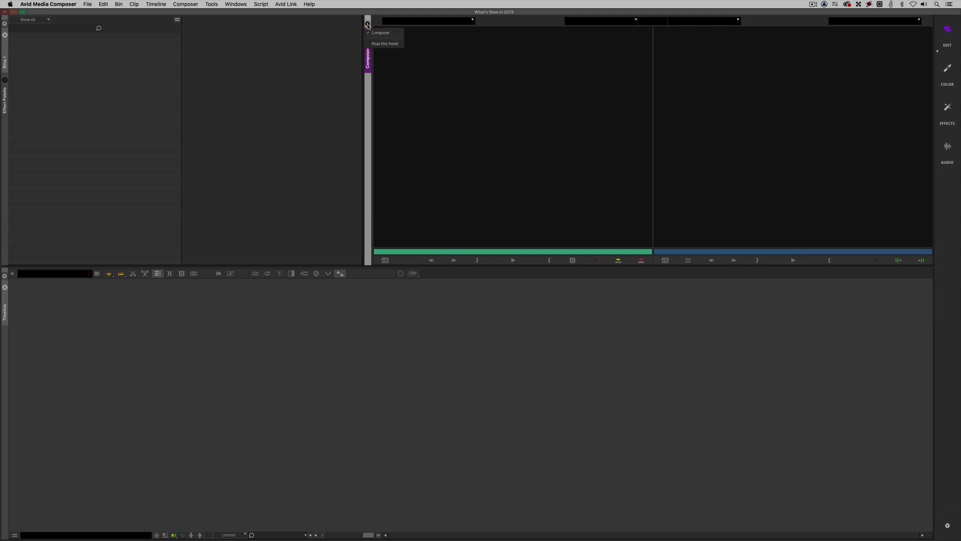
{"action": "left_click", "coordinate": [384, 43]}
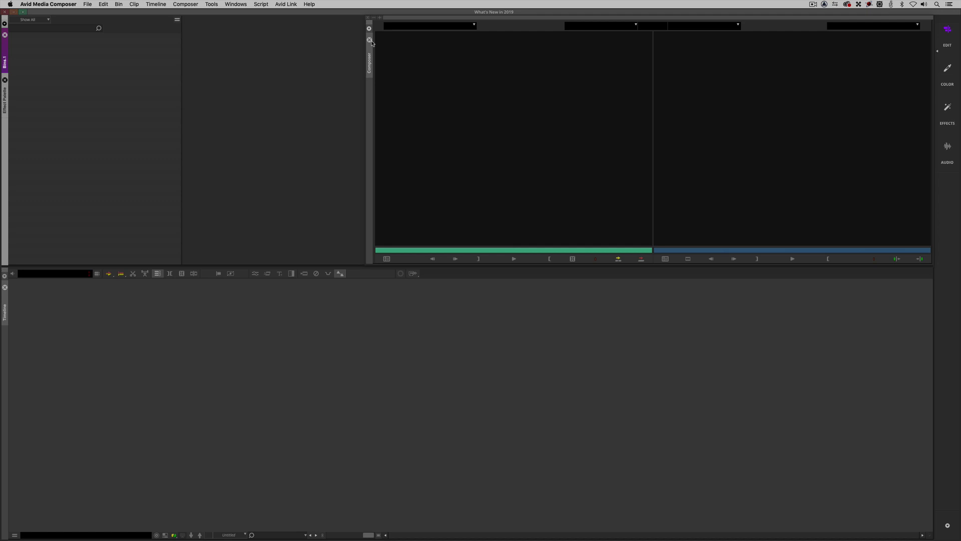
{"action": "left_click_drag", "start_coordinate": [417, 20], "coordinate": [342, 266]}
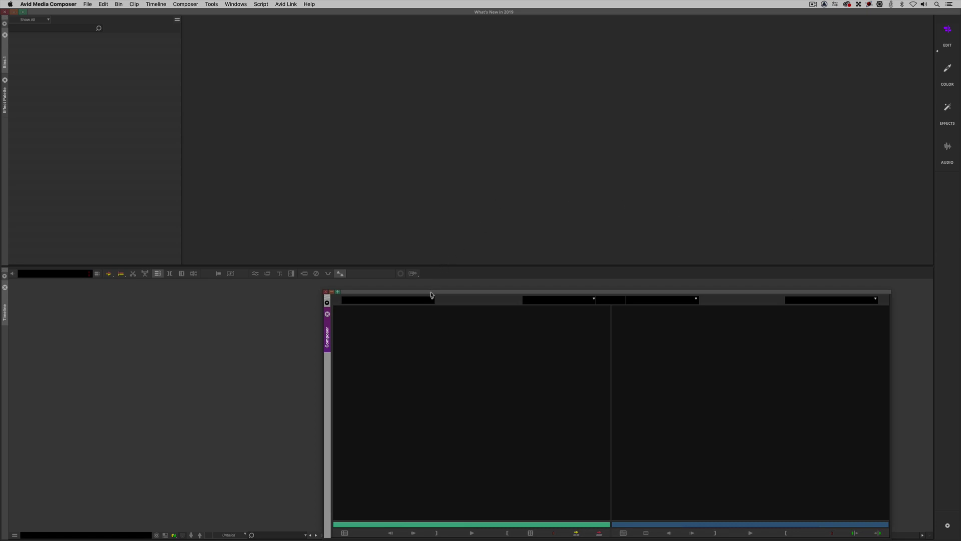
Step: Reposition the floating Composer monitors, then dock them into the upper-right docking zone
{"action": "left_click_drag", "start_coordinate": [431, 291], "coordinate": [482, 40]}
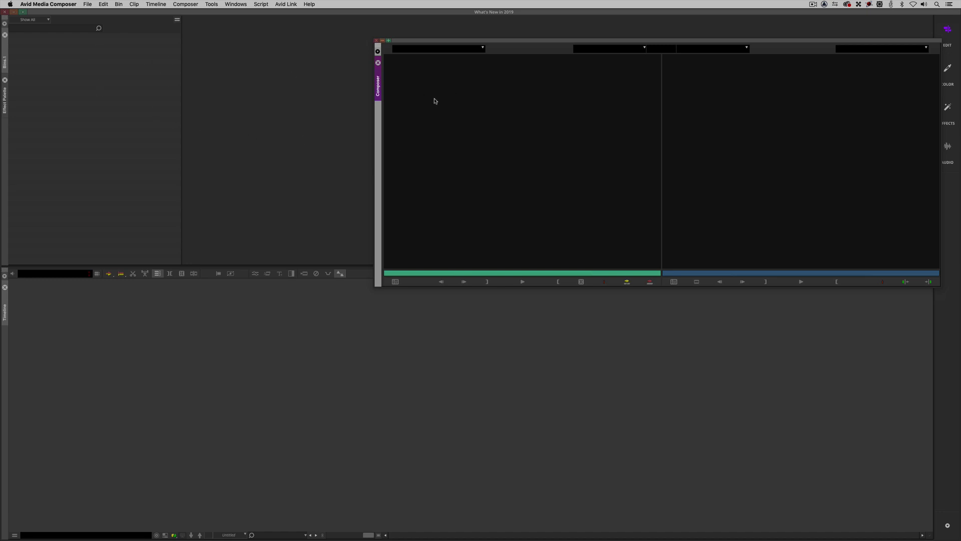
{"action": "left_click_drag", "start_coordinate": [451, 42], "coordinate": [469, 180]}
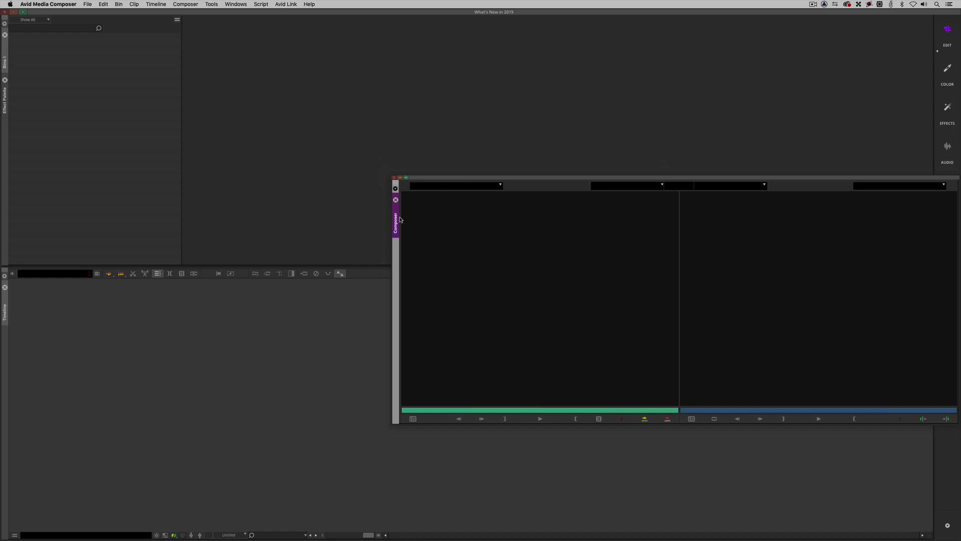
{"action": "left_click_drag", "start_coordinate": [395, 224], "coordinate": [409, 303]}
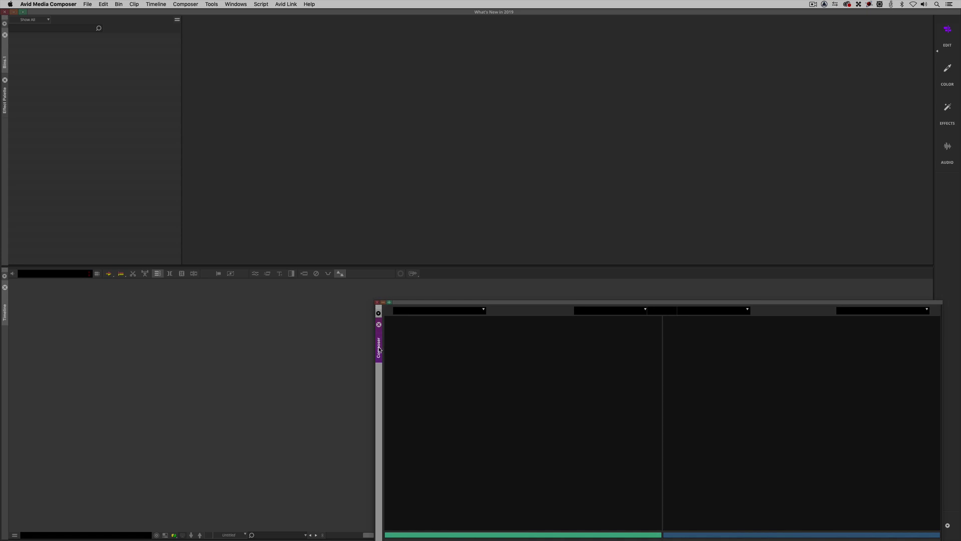
{"action": "left_click_drag", "start_coordinate": [379, 349], "coordinate": [923, 128]}
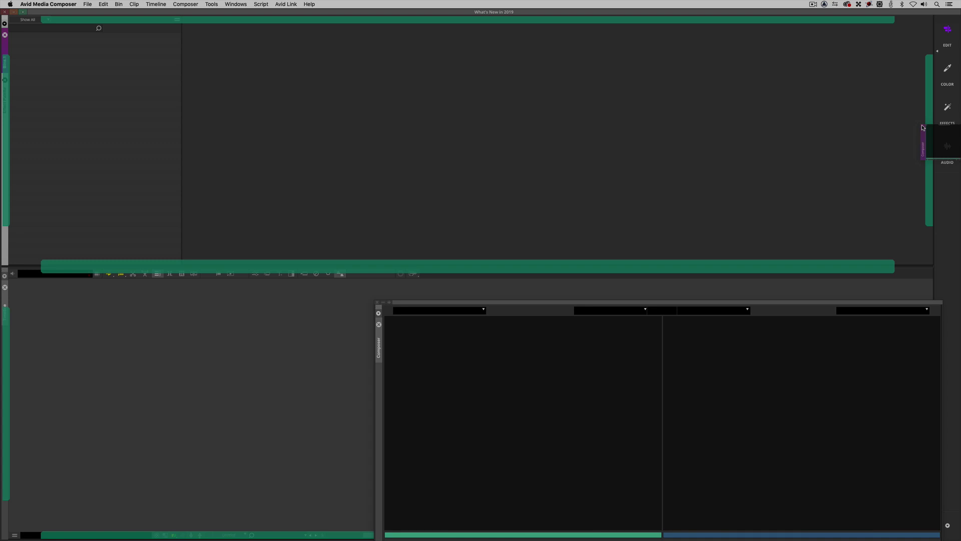
{"action": "left_click_drag", "start_coordinate": [923, 128], "coordinate": [927, 128]}
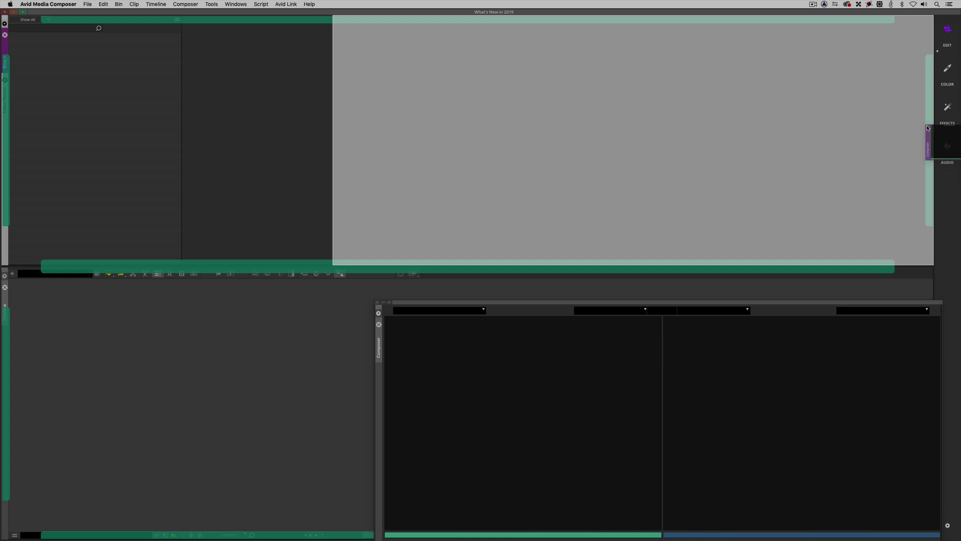
{"action": "left_click_drag", "start_coordinate": [927, 127], "coordinate": [927, 128]}
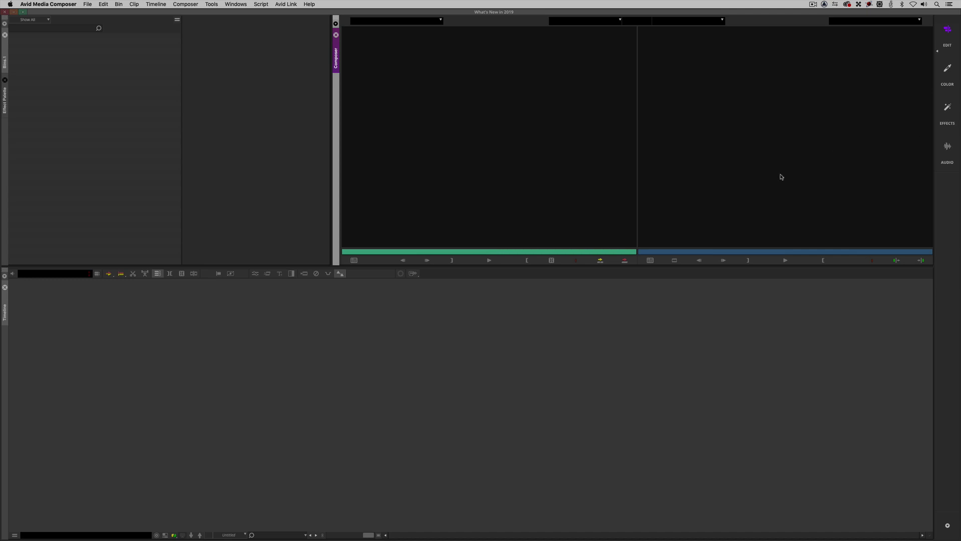
Step: Float the Composer panel, move it down and left, then reset to the EDIT workspace layout
{"action": "left_click", "coordinate": [337, 24]}
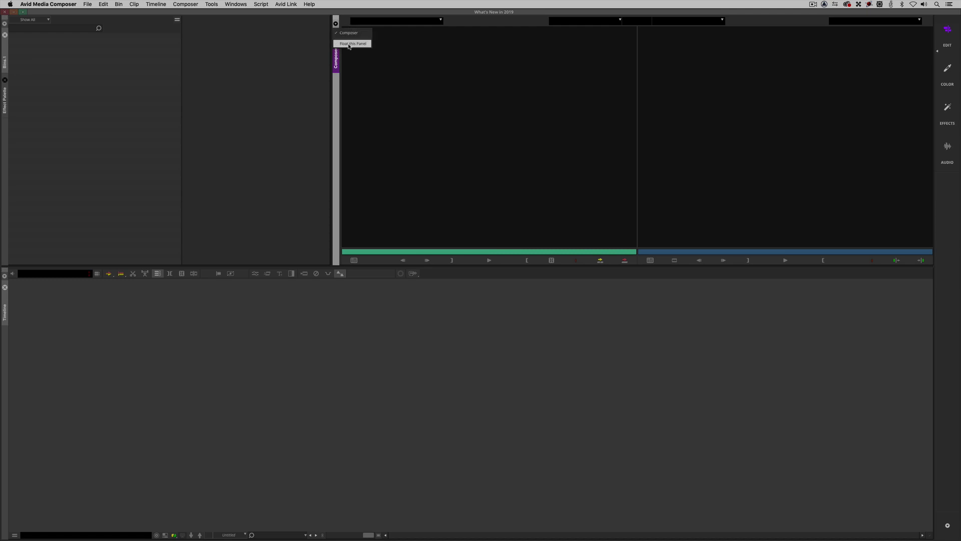
{"action": "left_click", "coordinate": [353, 43]}
{"action": "left_click_drag", "start_coordinate": [369, 35], "coordinate": [297, 143]}
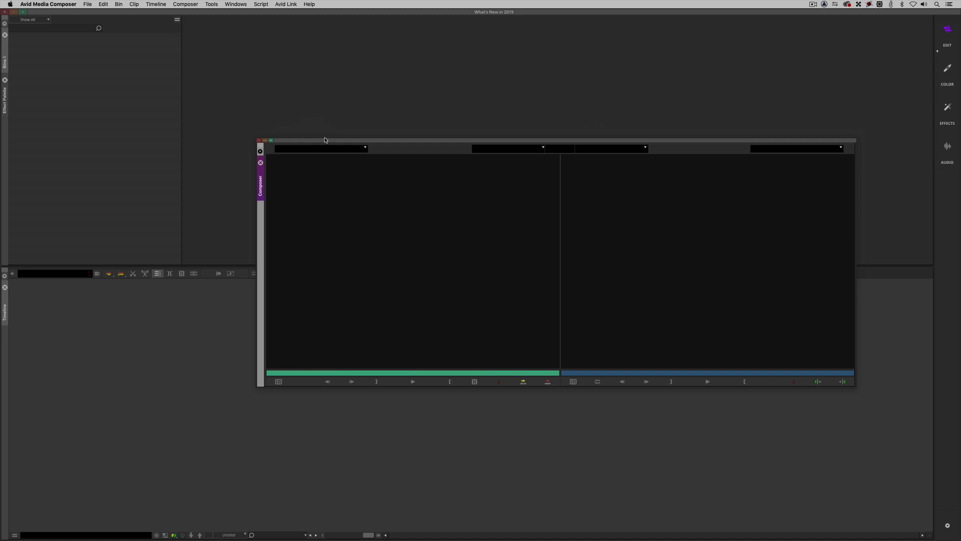
{"action": "left_click", "coordinate": [947, 30]}
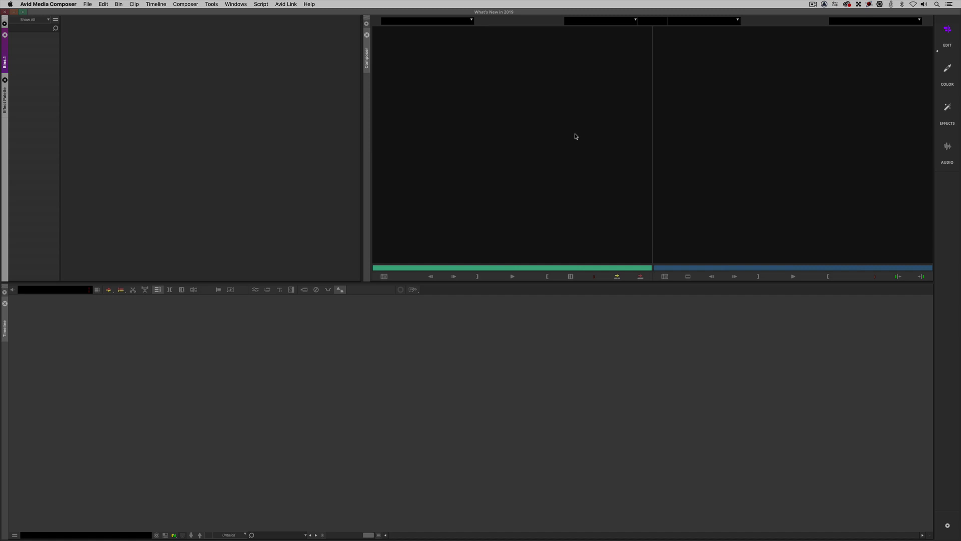
{"action": "left_click", "coordinate": [368, 66]}
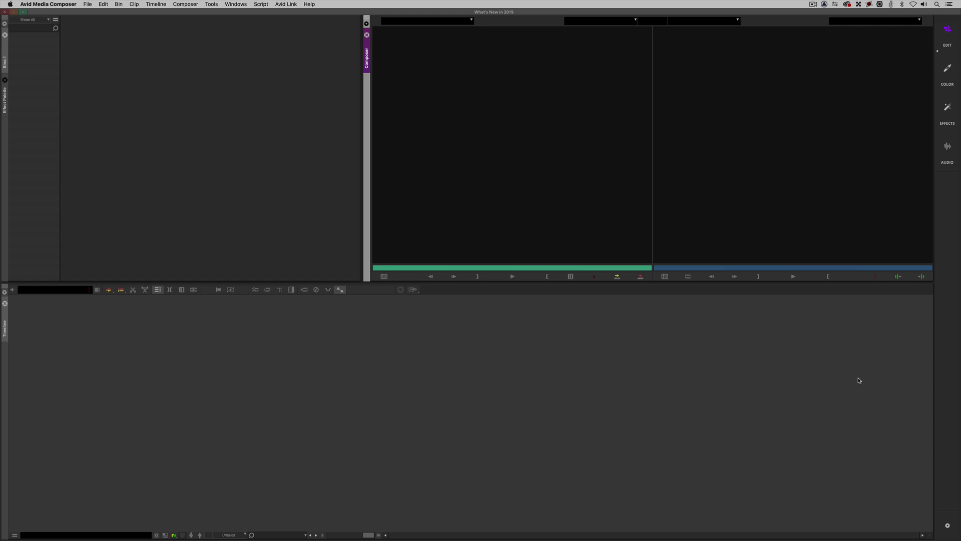
Step: Open the Audio Tool with Cmd+1, close the Effect Palette, widen Bins, and float the Audio Tool
{"action": "key", "text": "super+1"}
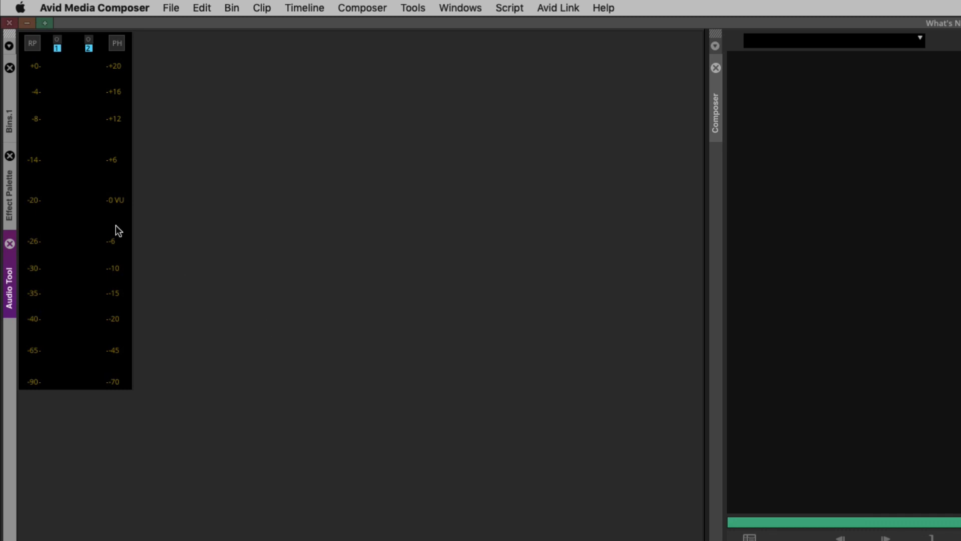
{"action": "left_click", "coordinate": [10, 156]}
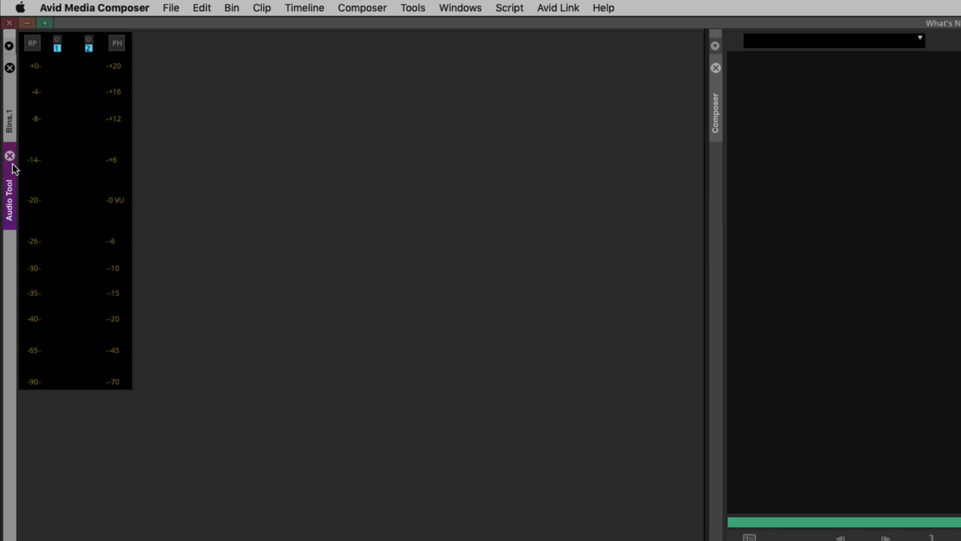
{"action": "left_click", "coordinate": [9, 122]}
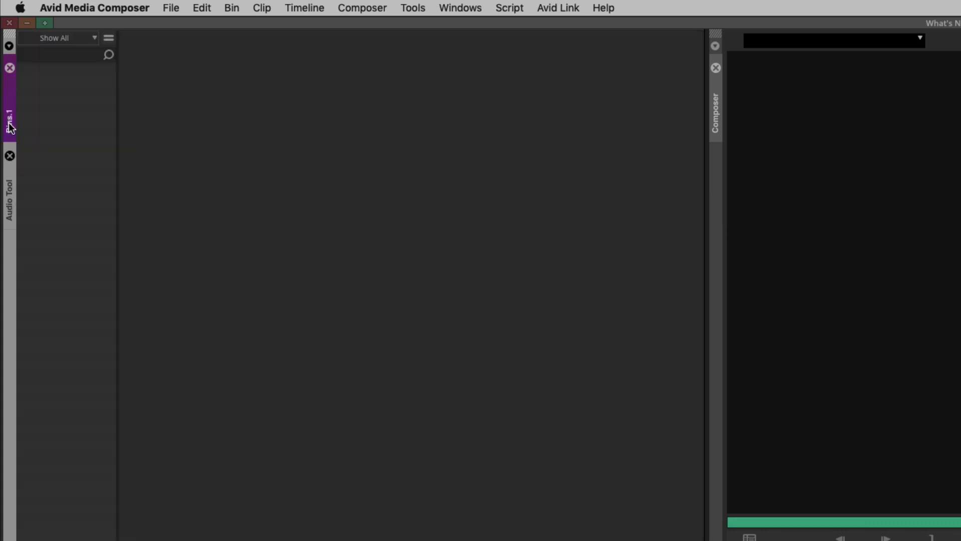
{"action": "left_click_drag", "start_coordinate": [115, 187], "coordinate": [319, 225]}
{"action": "left_click_drag", "start_coordinate": [10, 200], "coordinate": [294, 225]}
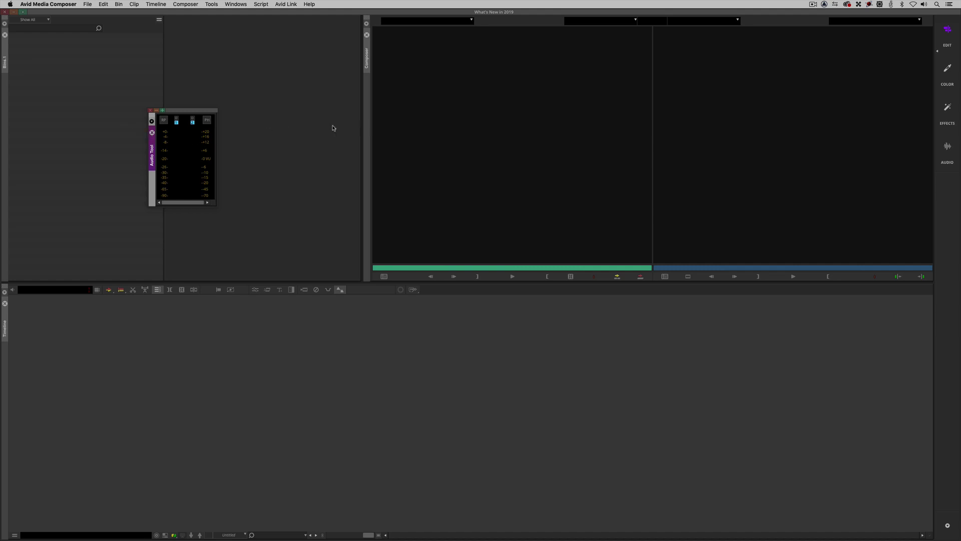
Step: Move the floating Audio Tool meters around, then dock them at the timeline's right edge
{"action": "left_click_drag", "start_coordinate": [153, 153], "coordinate": [189, 120]}
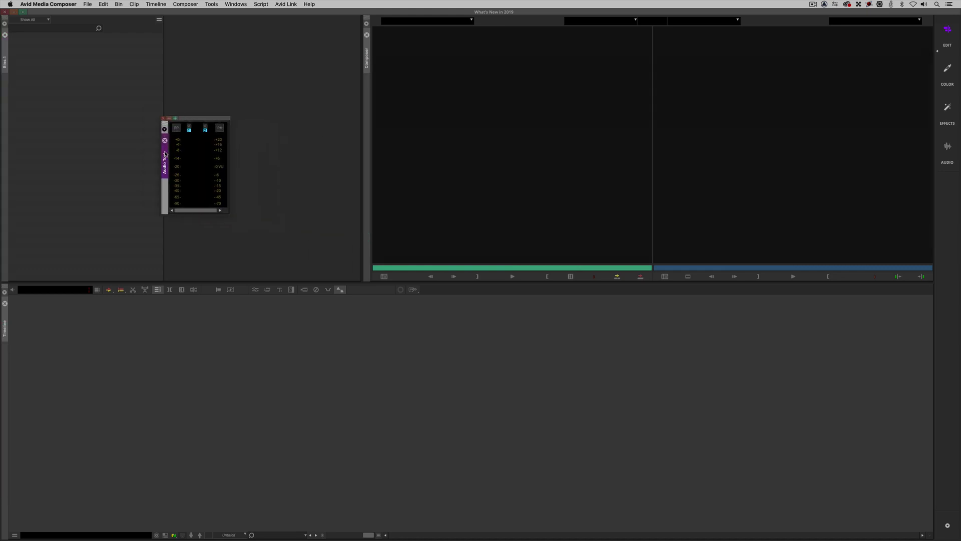
{"action": "left_click_drag", "start_coordinate": [165, 152], "coordinate": [358, 136]}
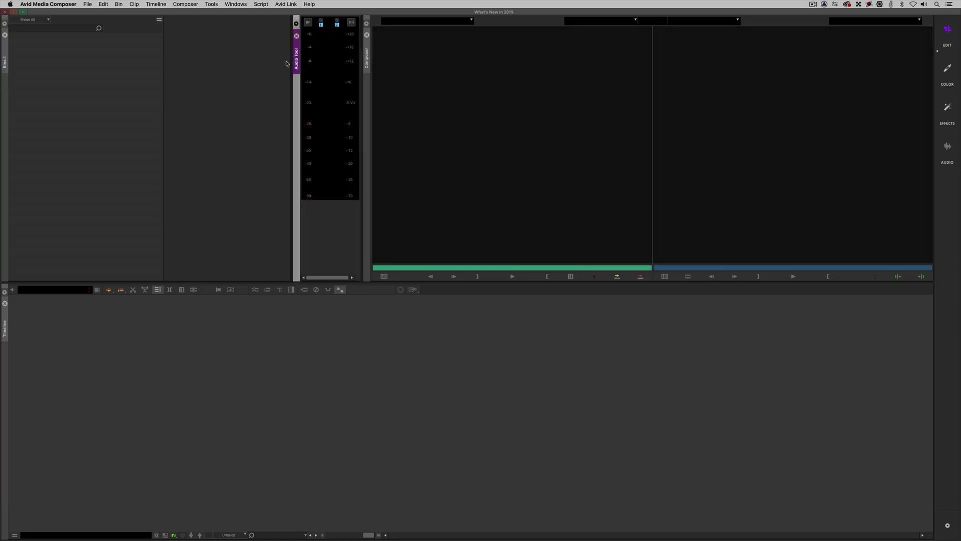
{"action": "left_click_drag", "start_coordinate": [297, 56], "coordinate": [296, 114]}
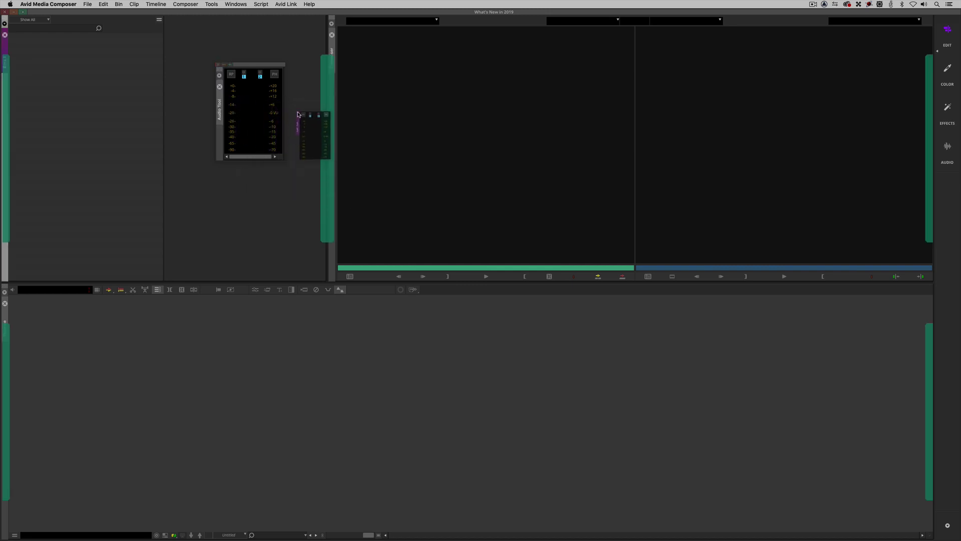
{"action": "left_click_drag", "start_coordinate": [297, 114], "coordinate": [212, 89]}
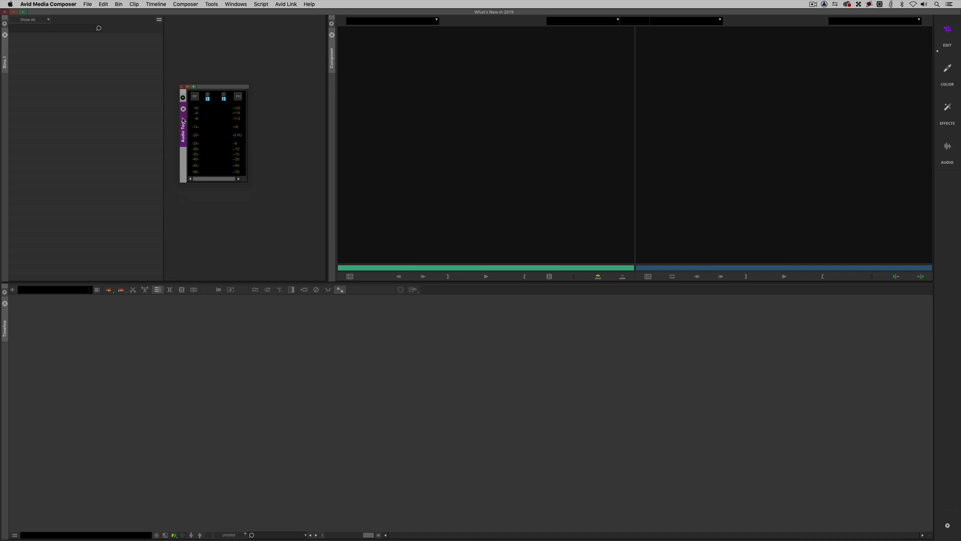
{"action": "left_click_drag", "start_coordinate": [183, 121], "coordinate": [926, 375]}
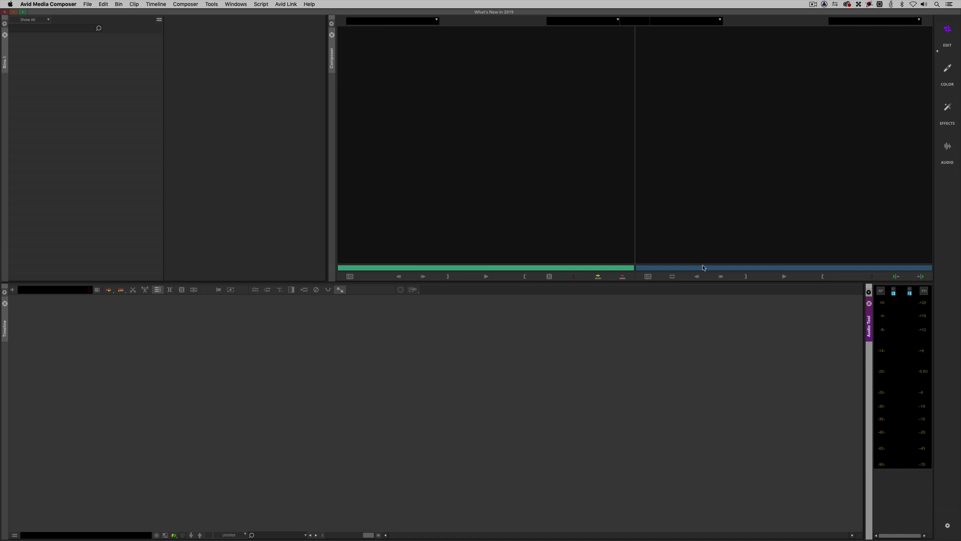
Step: Open Tools > Effect Editor, dock it left of the Audio Tool, and widen the Audio Tool
{"action": "left_click", "coordinate": [211, 4]}
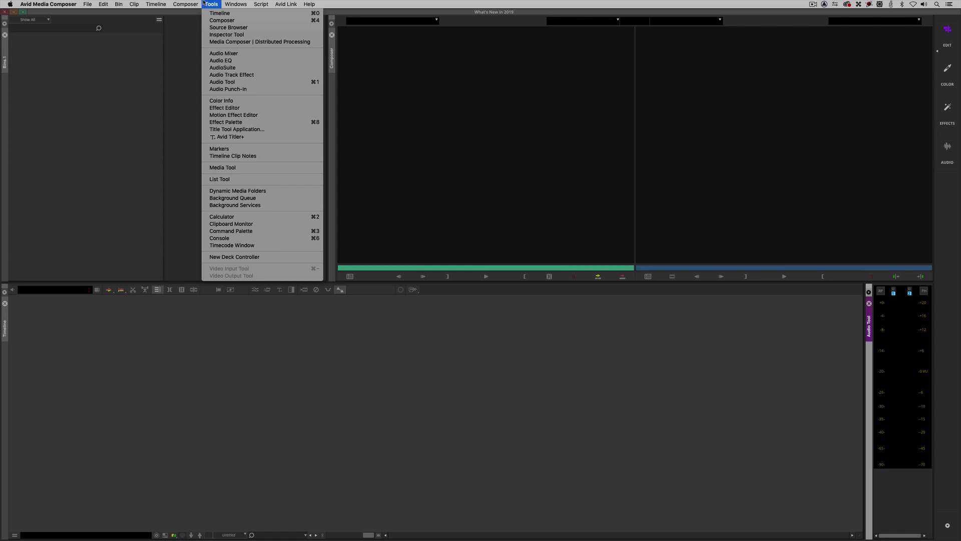
{"action": "left_click", "coordinate": [241, 108]}
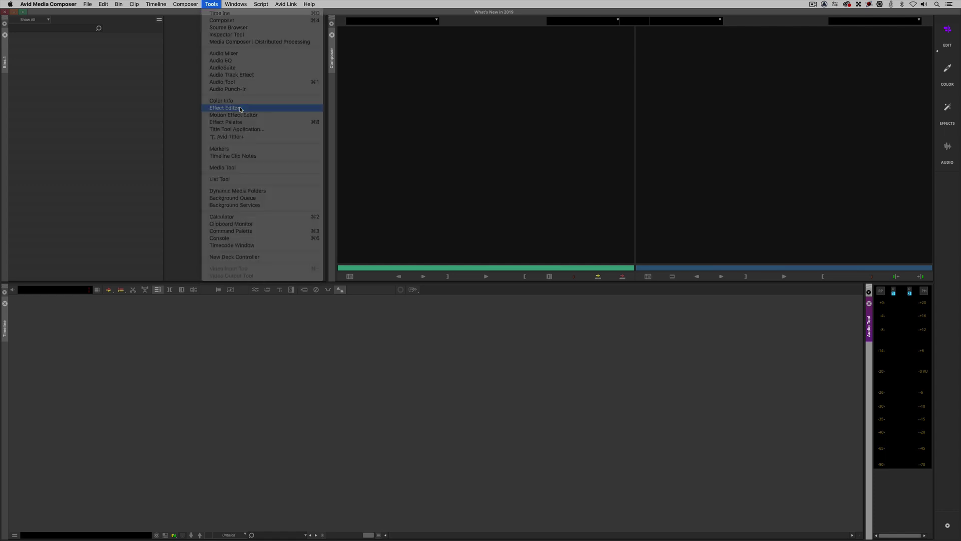
{"action": "left_click_drag", "start_coordinate": [55, 11], "coordinate": [462, 120]}
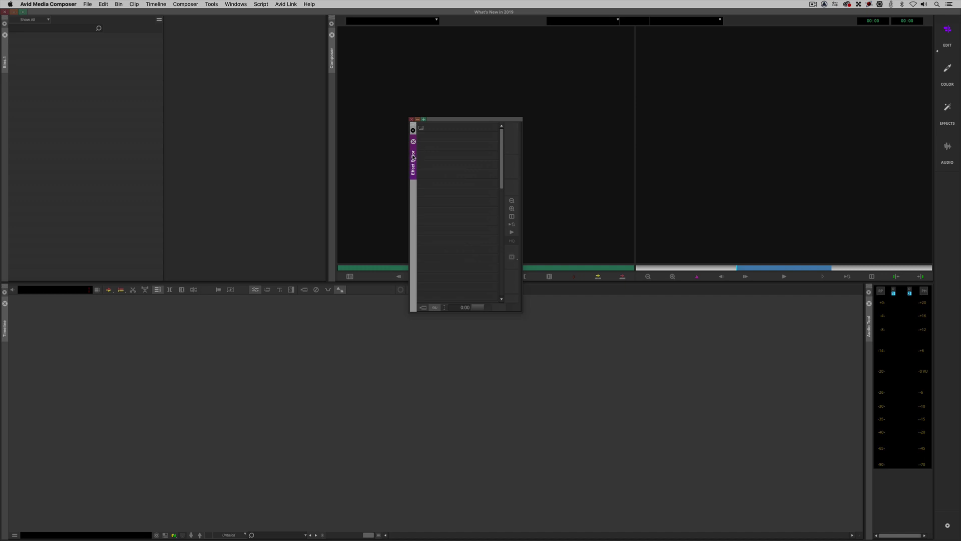
{"action": "left_click_drag", "start_coordinate": [413, 157], "coordinate": [871, 358]}
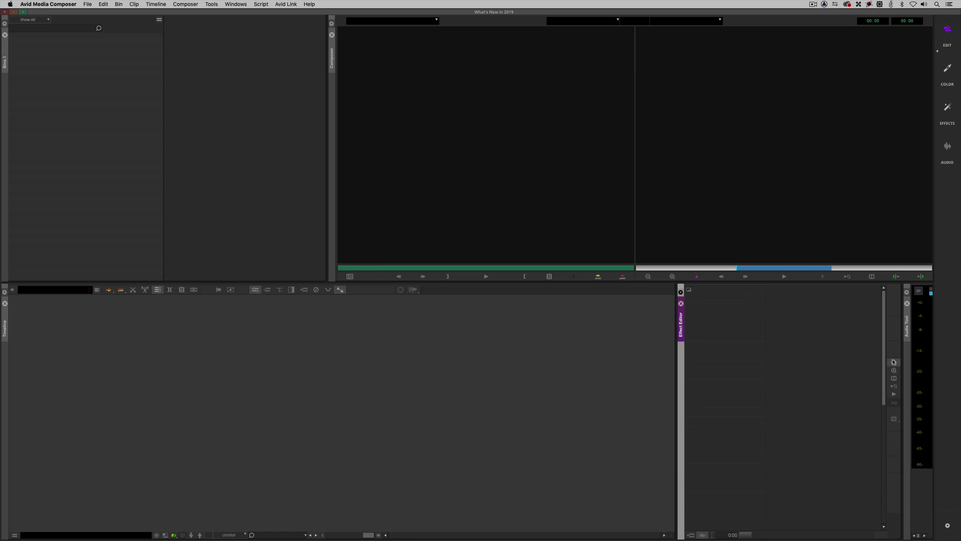
{"action": "left_click_drag", "start_coordinate": [902, 361], "coordinate": [777, 362]}
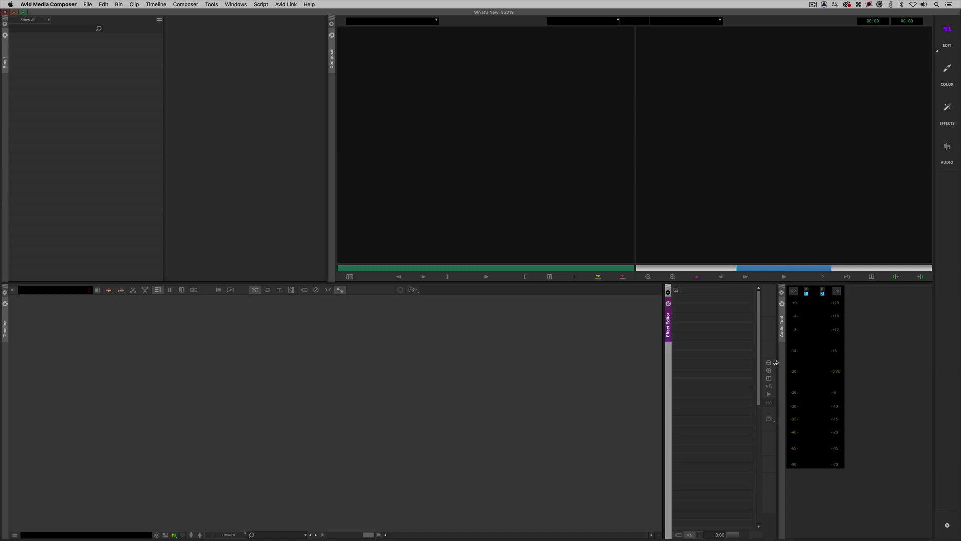
Step: Close the Effect Editor, widen the timeline, and reopen the Effect Editor from Tools
{"action": "left_click", "coordinate": [668, 304]}
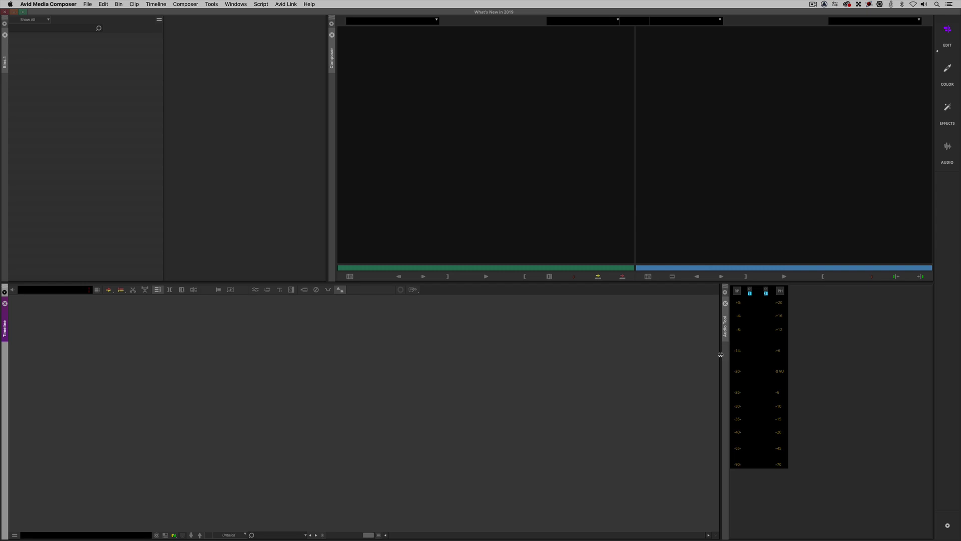
{"action": "left_click_drag", "start_coordinate": [720, 354], "coordinate": [866, 349]}
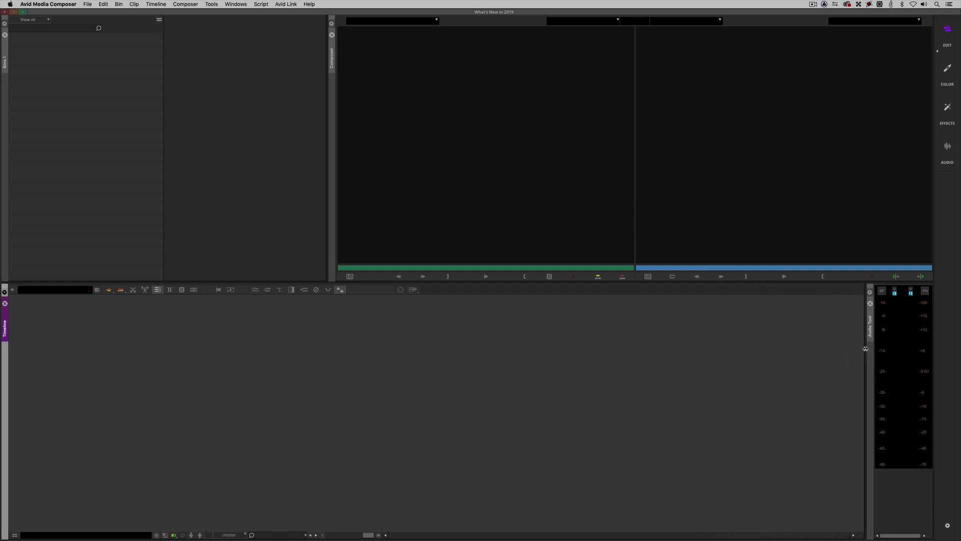
{"action": "left_click", "coordinate": [209, 4]}
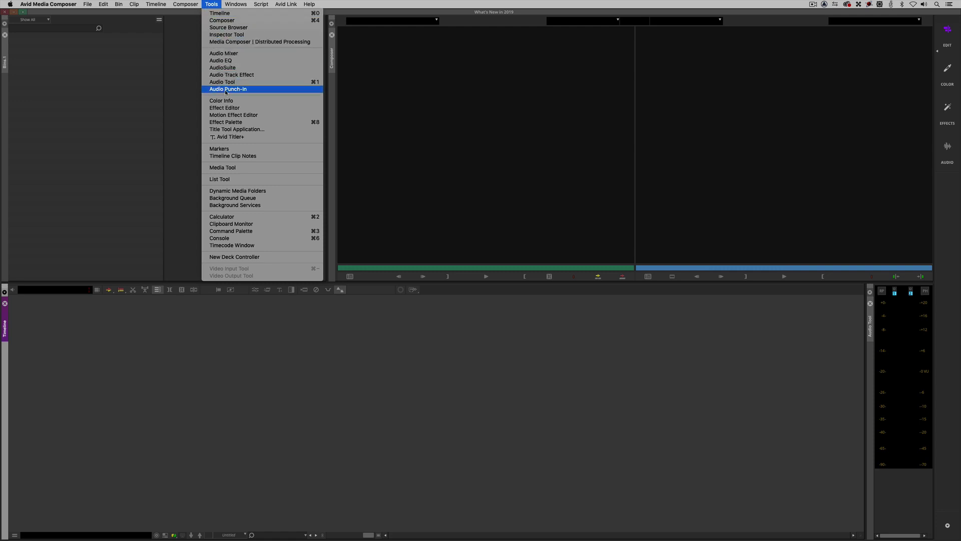
{"action": "left_click", "coordinate": [224, 108]}
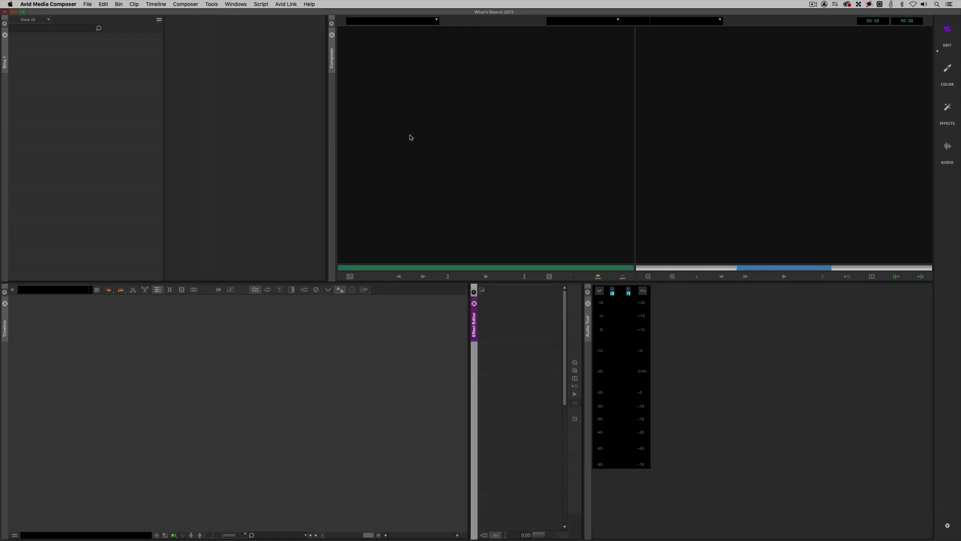
Step: Float the Effect Editor and move it over the Composer monitors
{"action": "left_click", "coordinate": [473, 292]}
{"action": "left_click", "coordinate": [484, 311]}
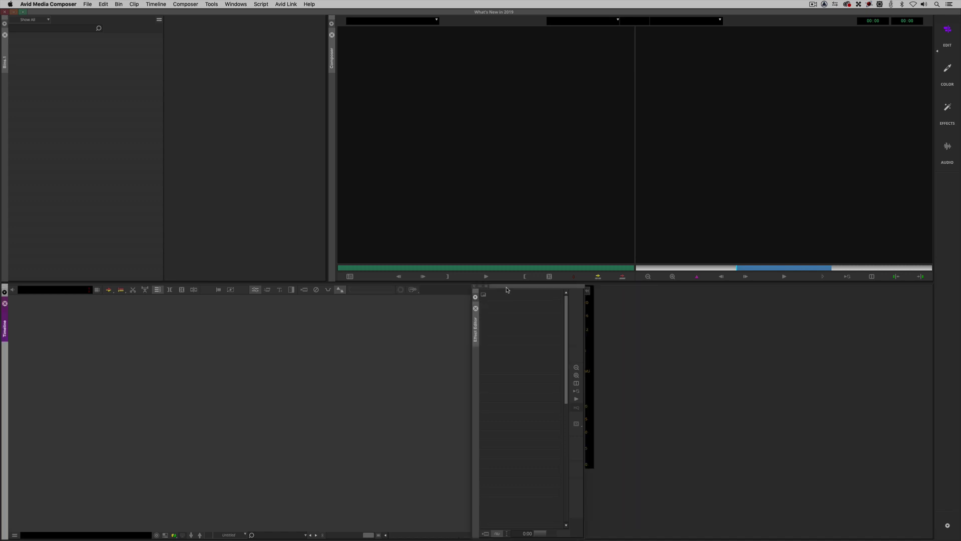
{"action": "left_click_drag", "start_coordinate": [507, 287], "coordinate": [358, 136]}
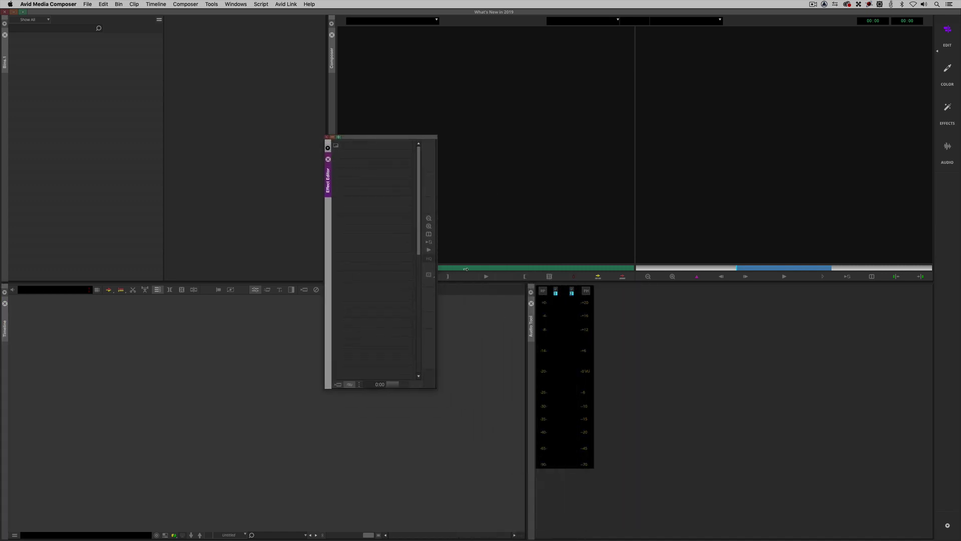
Step: Push the Audio Tool to the right edge and dock the Effect Editor as a tab in its panel
{"action": "left_click", "coordinate": [528, 366]}
{"action": "left_click_drag", "start_coordinate": [527, 365], "coordinate": [860, 374]}
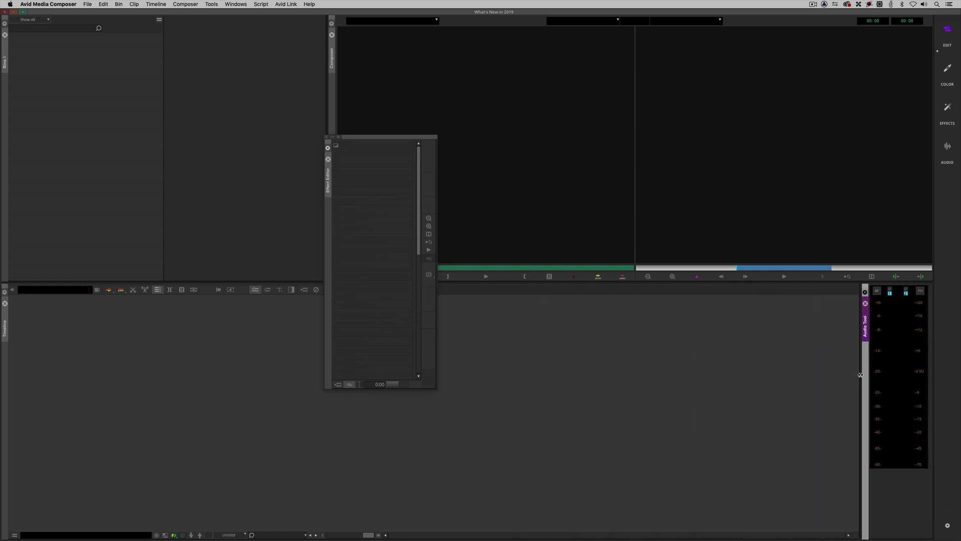
{"action": "left_click", "coordinate": [328, 175]}
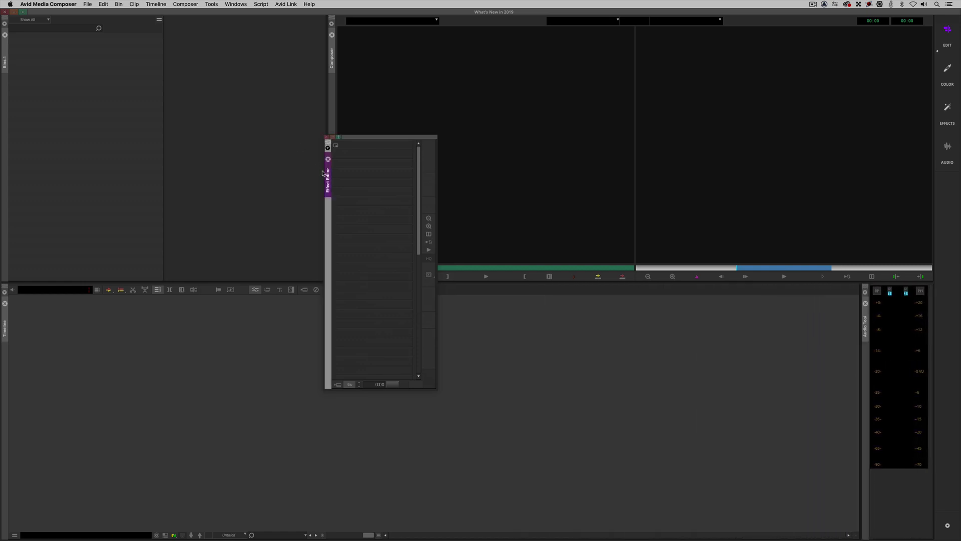
{"action": "left_click_drag", "start_coordinate": [328, 171], "coordinate": [667, 298]}
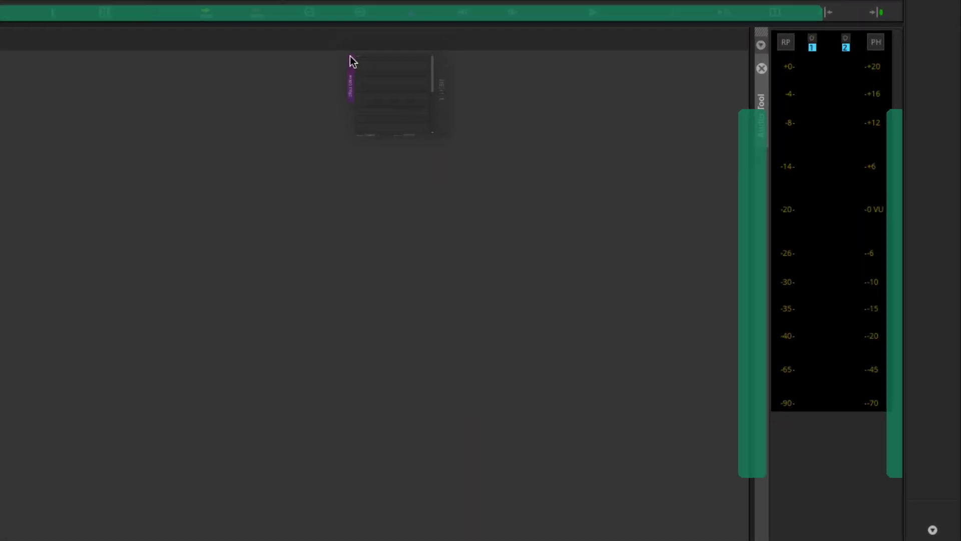
{"action": "left_click_drag", "start_coordinate": [350, 56], "coordinate": [470, 126]}
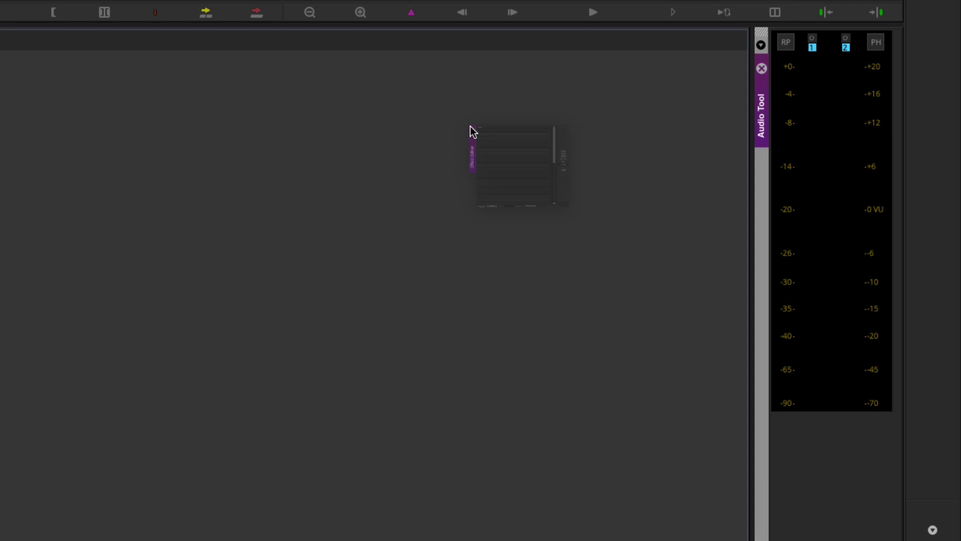
{"action": "left_click_drag", "start_coordinate": [470, 126], "coordinate": [758, 182]}
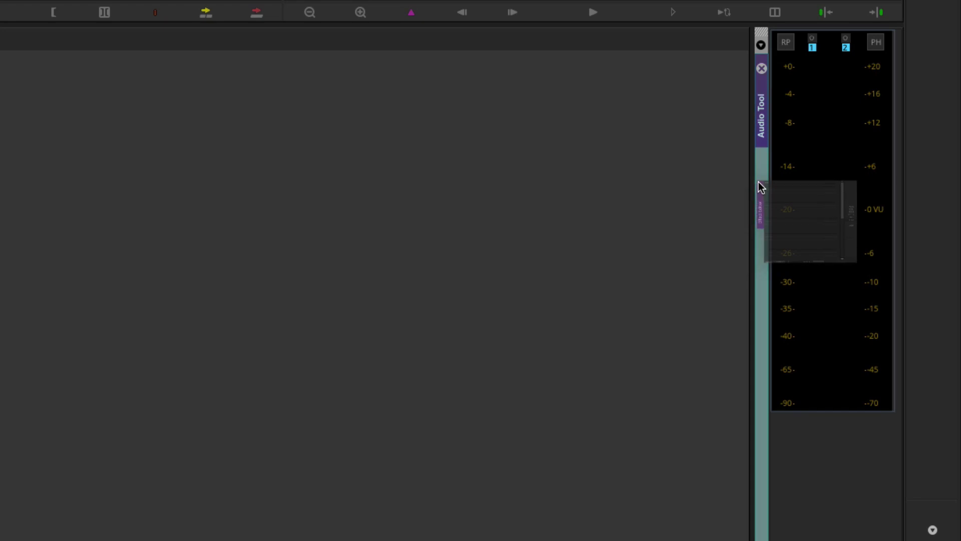
{"action": "left_click_drag", "start_coordinate": [758, 182], "coordinate": [759, 182]}
Step: Switch between the Effect Editor and Audio Tool tabs, leaving the Audio Tool meters in front
{"action": "left_click", "coordinate": [761, 143]}
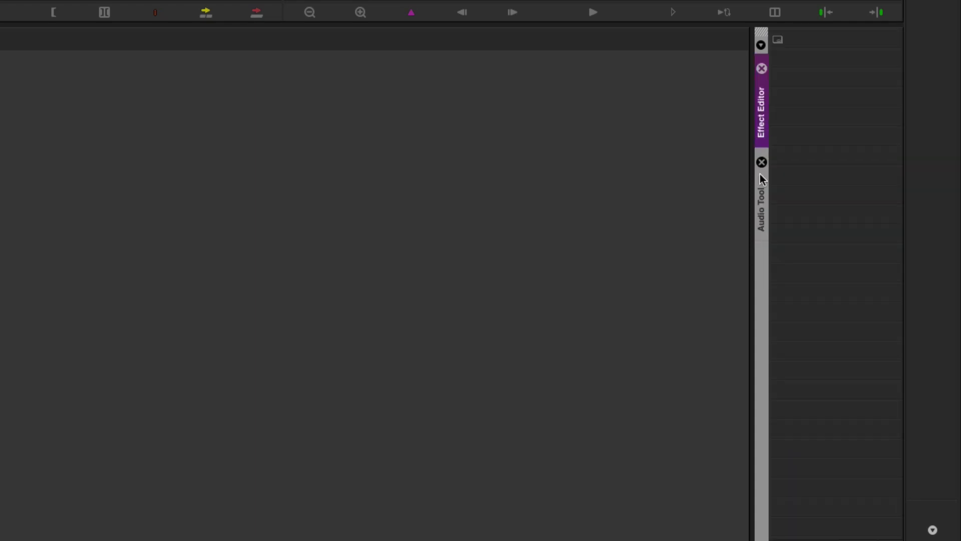
{"action": "left_click", "coordinate": [760, 200]}
{"action": "left_click", "coordinate": [761, 125]}
{"action": "left_click", "coordinate": [760, 214]}
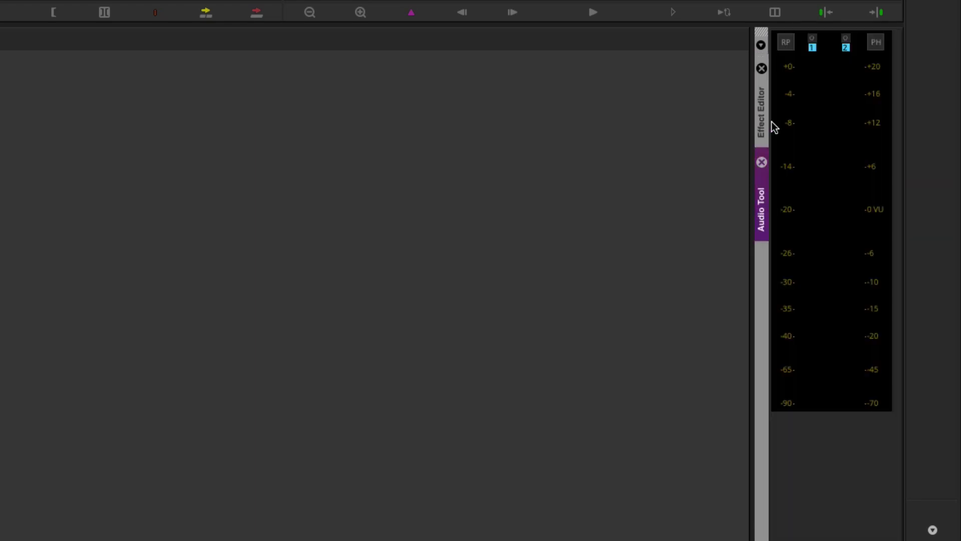
{"action": "left_click", "coordinate": [760, 113]}
{"action": "left_click", "coordinate": [755, 201]}
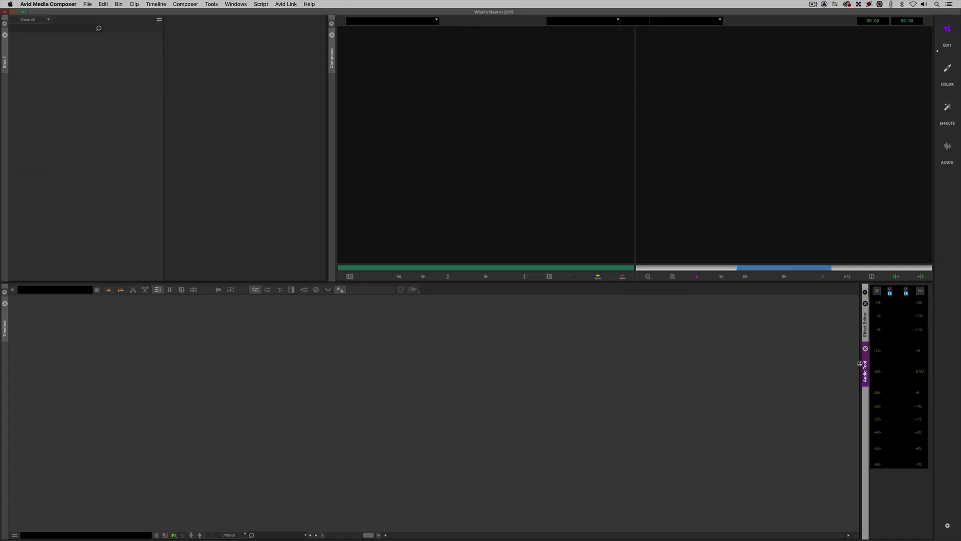
Step: Close the Effect Editor tab, widen the timeline area and lower the split for taller monitors
{"action": "left_click", "coordinate": [864, 304]}
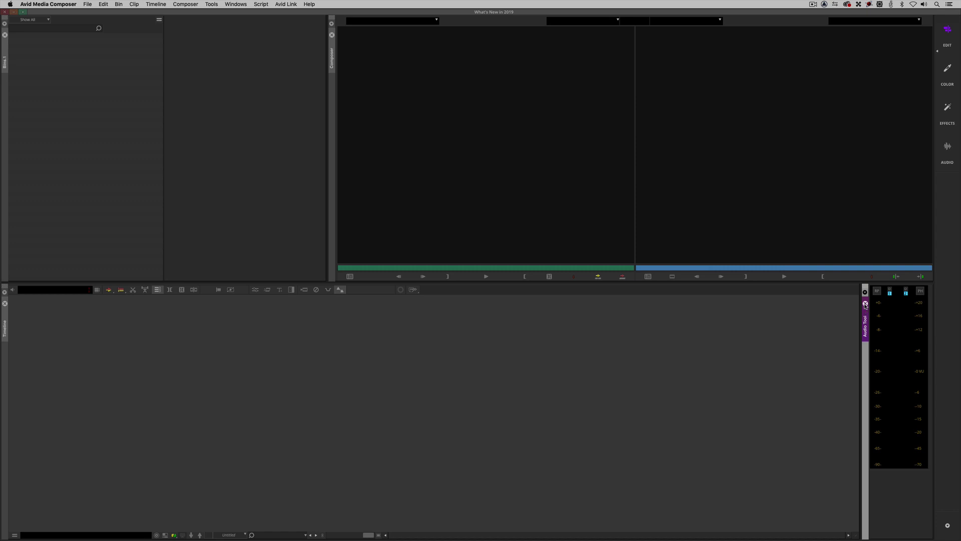
{"action": "left_click_drag", "start_coordinate": [860, 345], "coordinate": [865, 345]}
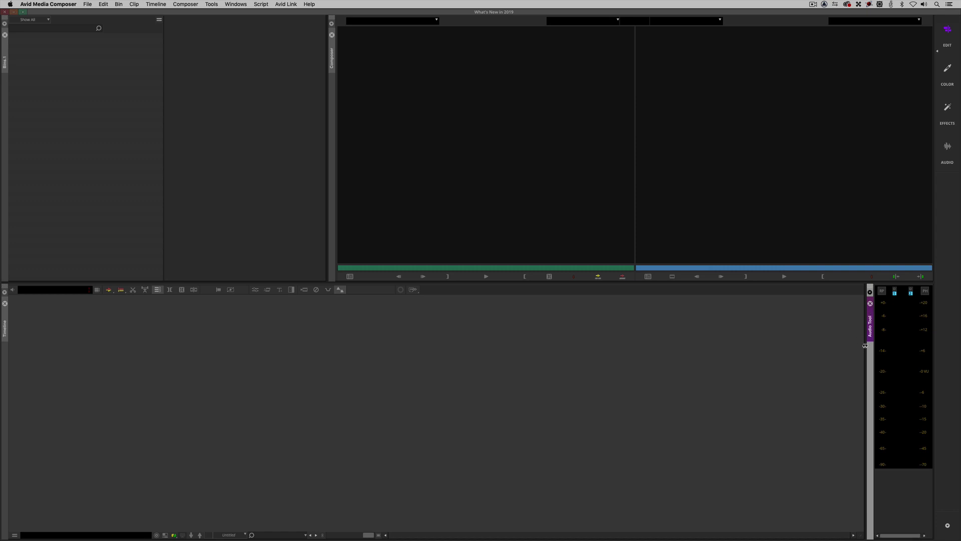
{"action": "left_click_drag", "start_coordinate": [831, 279], "coordinate": [833, 287]}
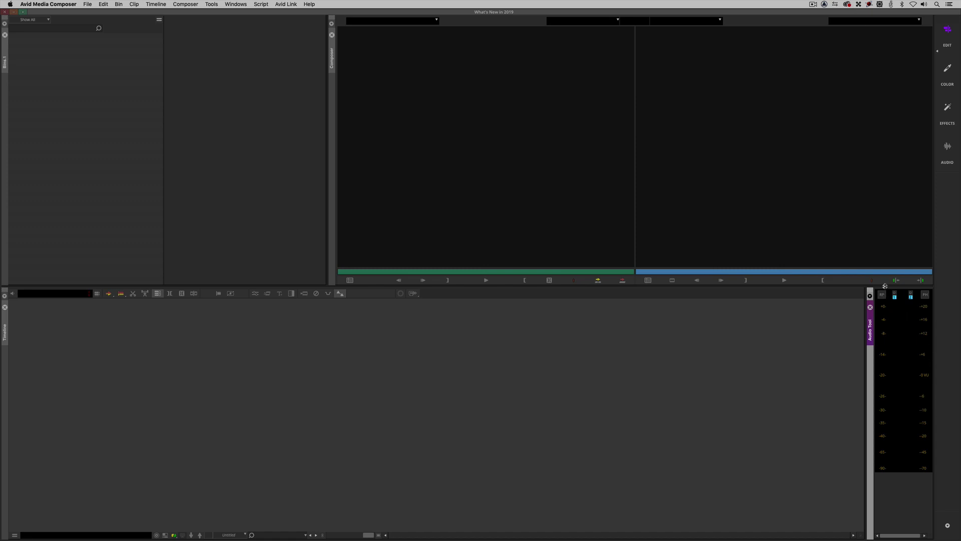
{"action": "left_click_drag", "start_coordinate": [885, 286], "coordinate": [883, 348]}
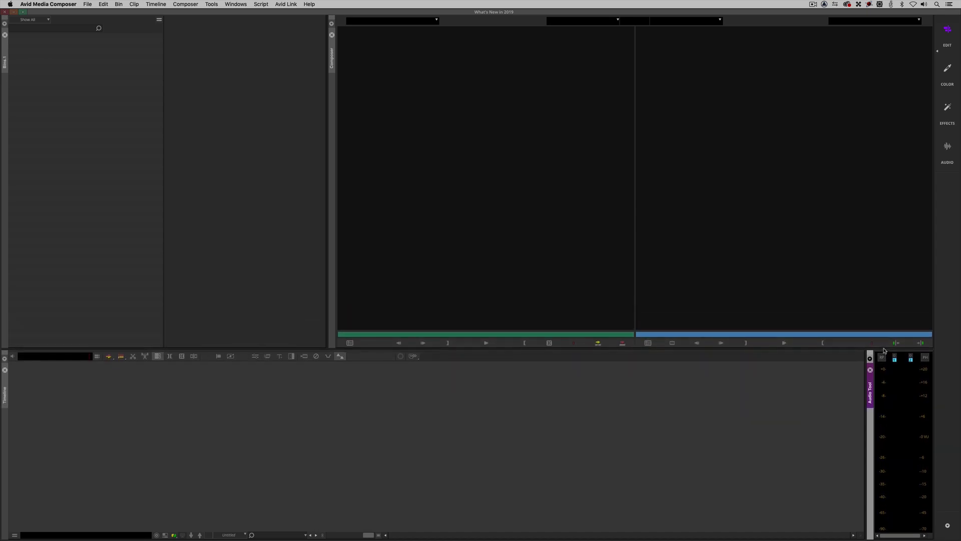
Step: Save Current for the Edit workspace, then cycle Color, Effects and Audio before returning to Edit
{"action": "left_click", "coordinate": [938, 53]}
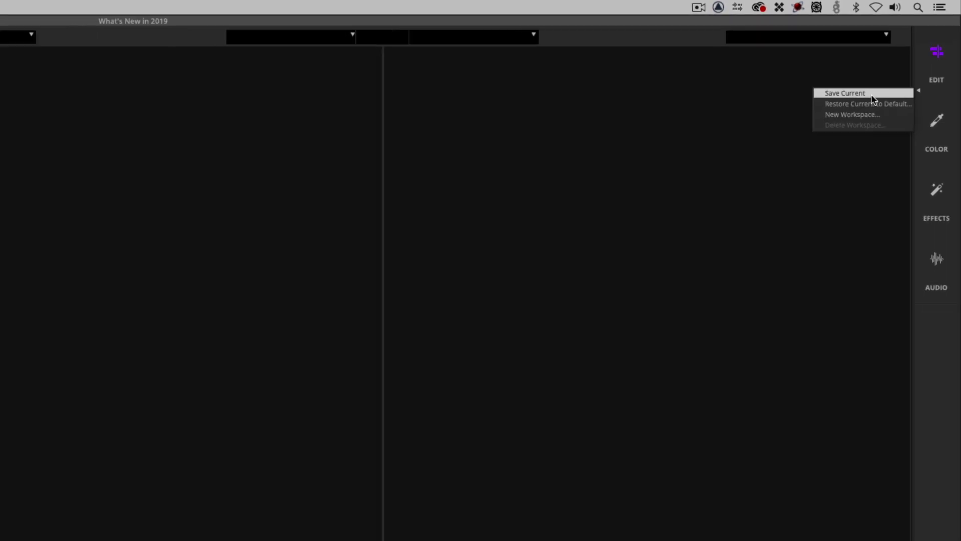
{"action": "left_click", "coordinate": [872, 99]}
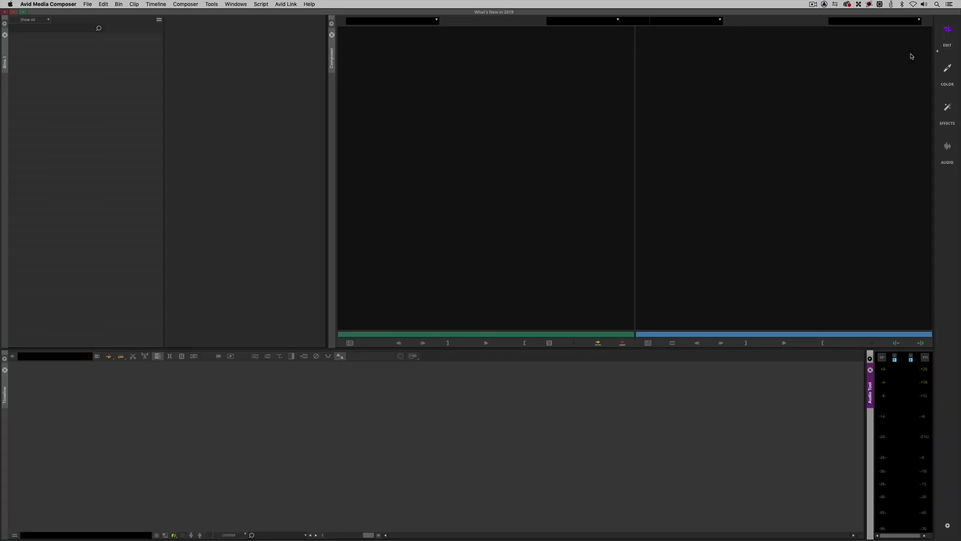
{"action": "left_click", "coordinate": [951, 73]}
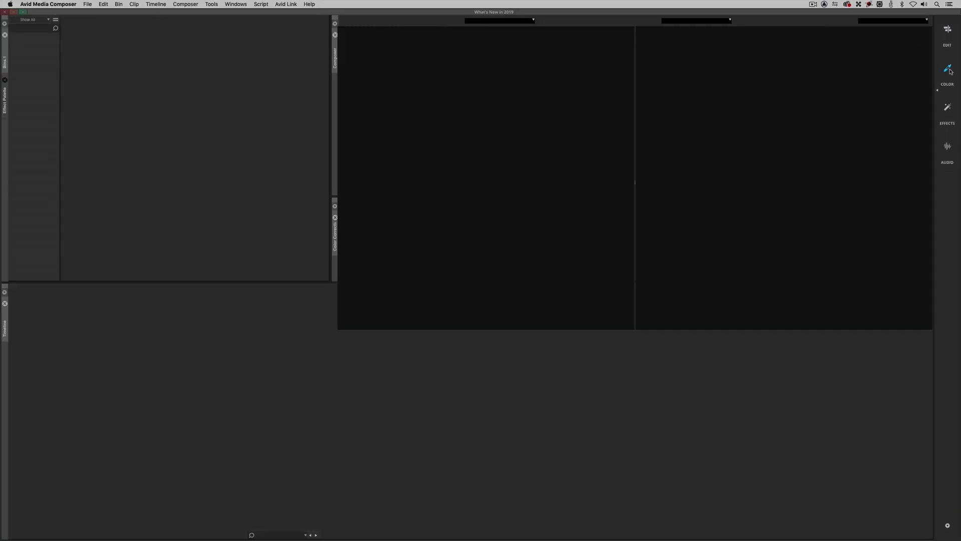
{"action": "left_click", "coordinate": [951, 111]}
{"action": "left_click", "coordinate": [947, 147]}
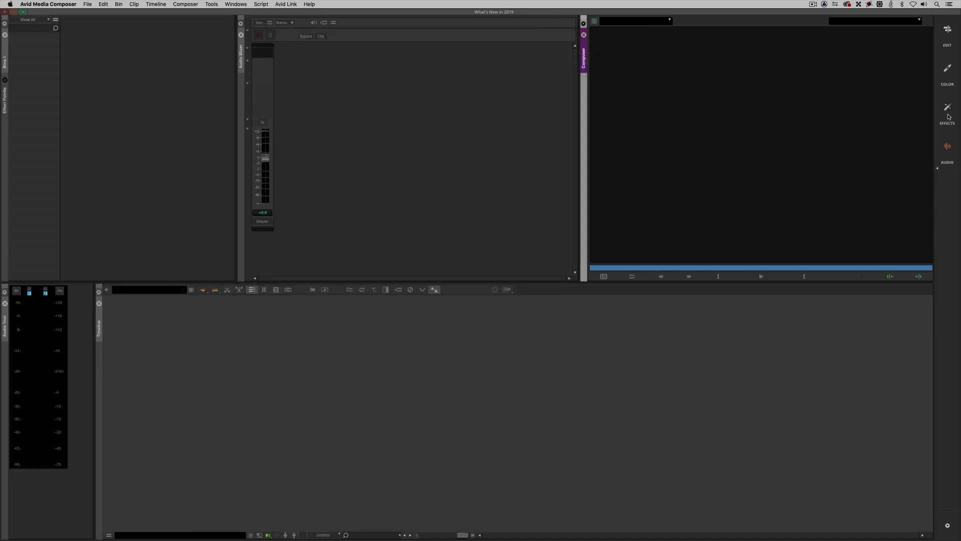
{"action": "left_click", "coordinate": [947, 108]}
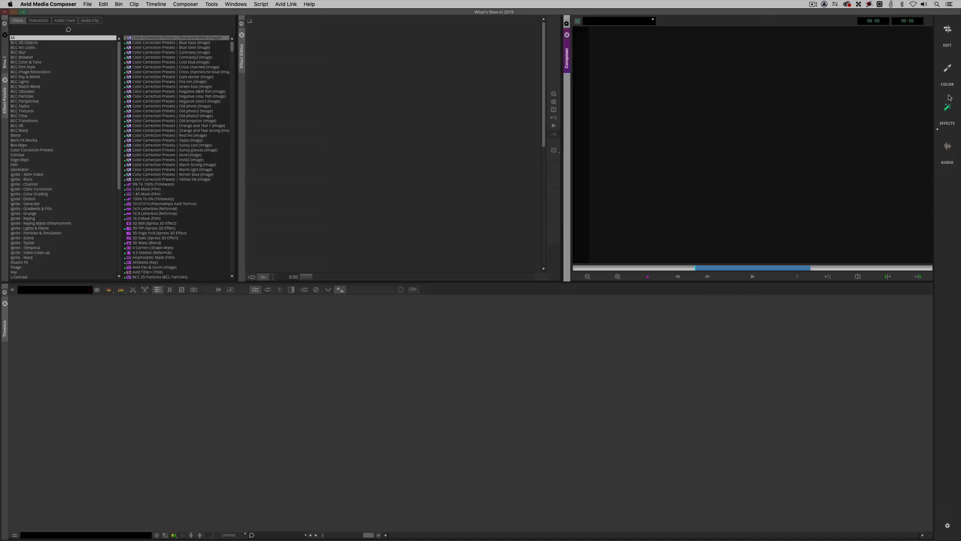
{"action": "left_click", "coordinate": [946, 38]}
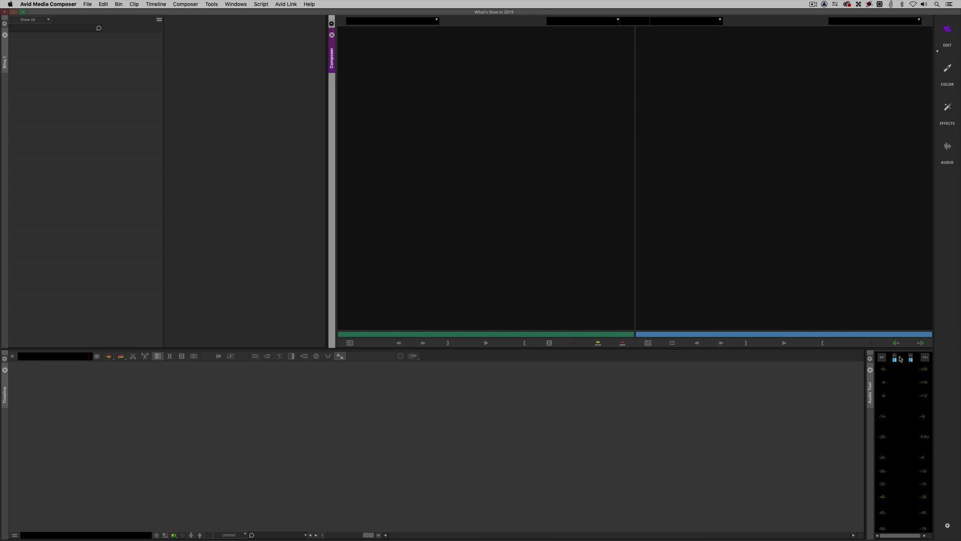
Step: Reopen the Effect Editor from Tools, switching between its tab and the Audio Tool tab, and dismiss the workspace bar options
{"action": "left_click", "coordinate": [212, 4]}
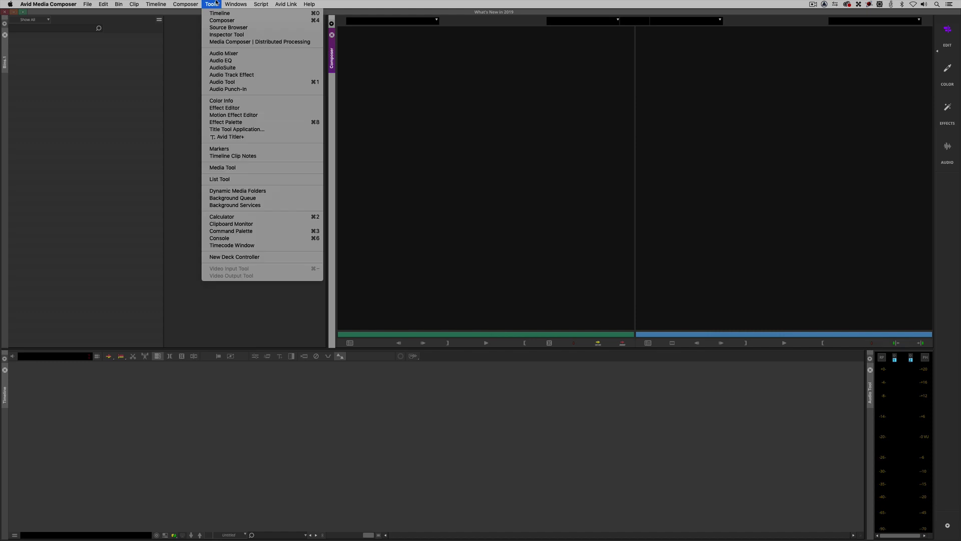
{"action": "left_click", "coordinate": [236, 107]}
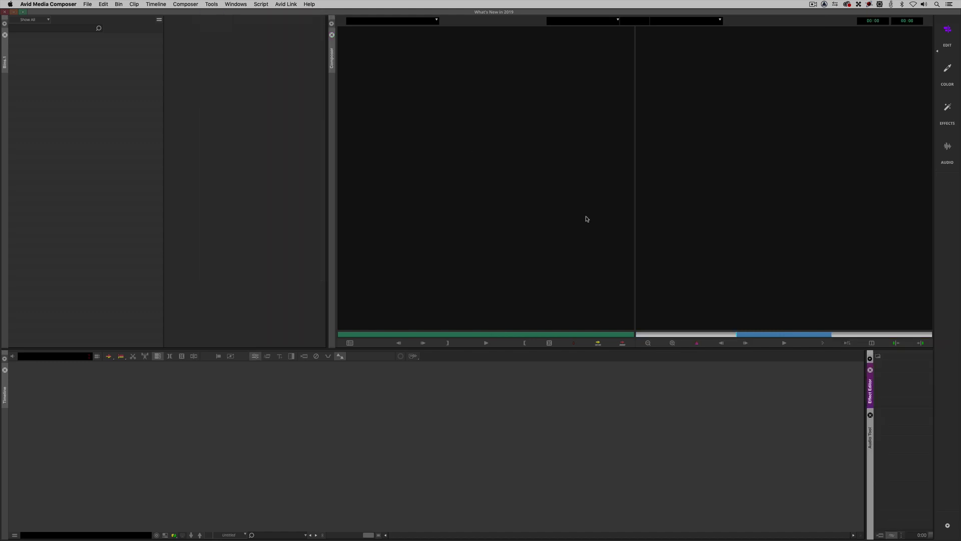
{"action": "left_click", "coordinate": [870, 431]}
{"action": "left_click", "coordinate": [870, 393]}
{"action": "right_click", "coordinate": [939, 230]}
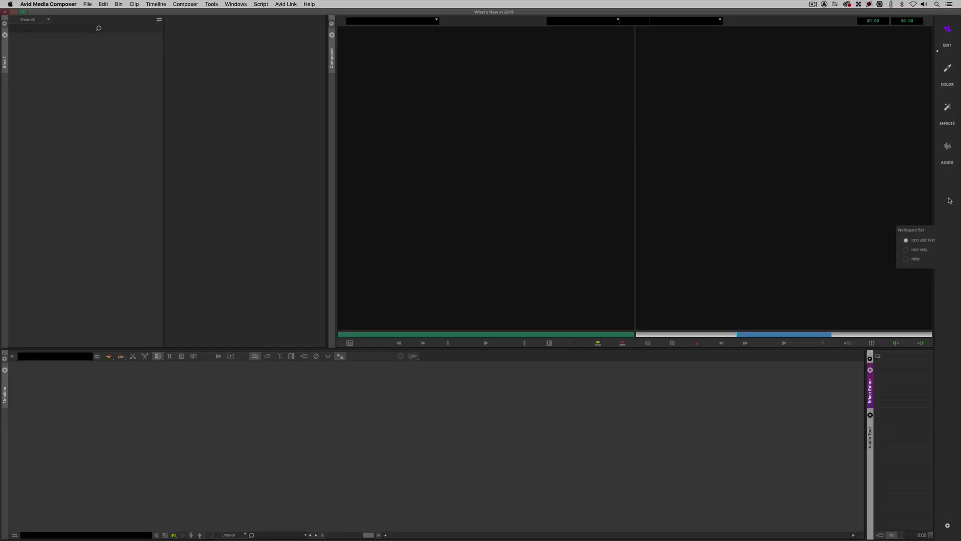
{"action": "key", "text": "Escape"}
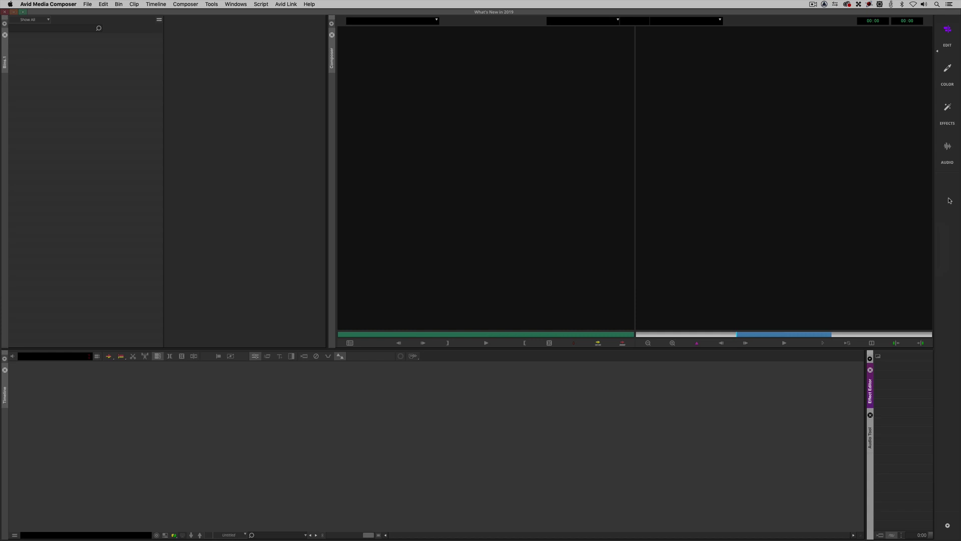
Step: Create a new workspace named MISC from the gear menu's New Workspace option
{"action": "left_click", "coordinate": [947, 526]}
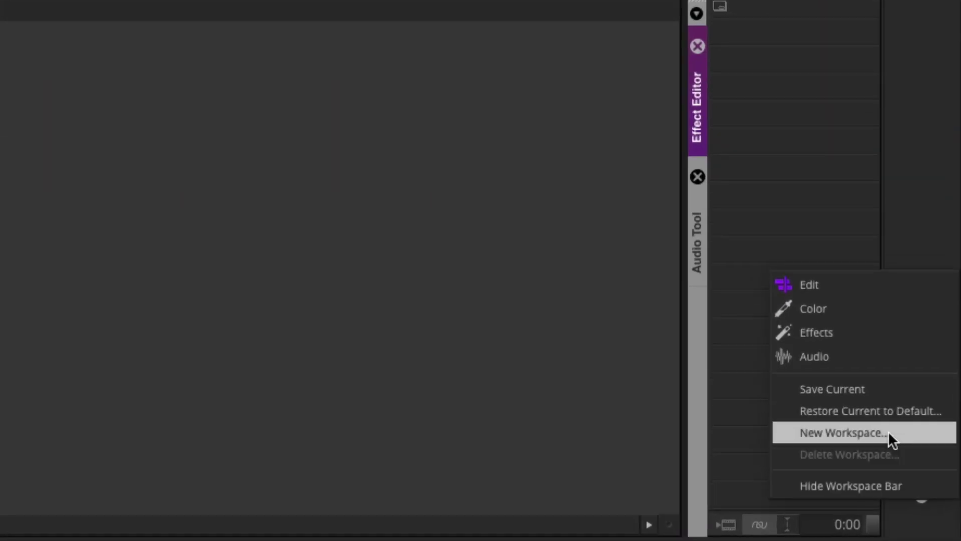
{"action": "left_click", "coordinate": [890, 436]}
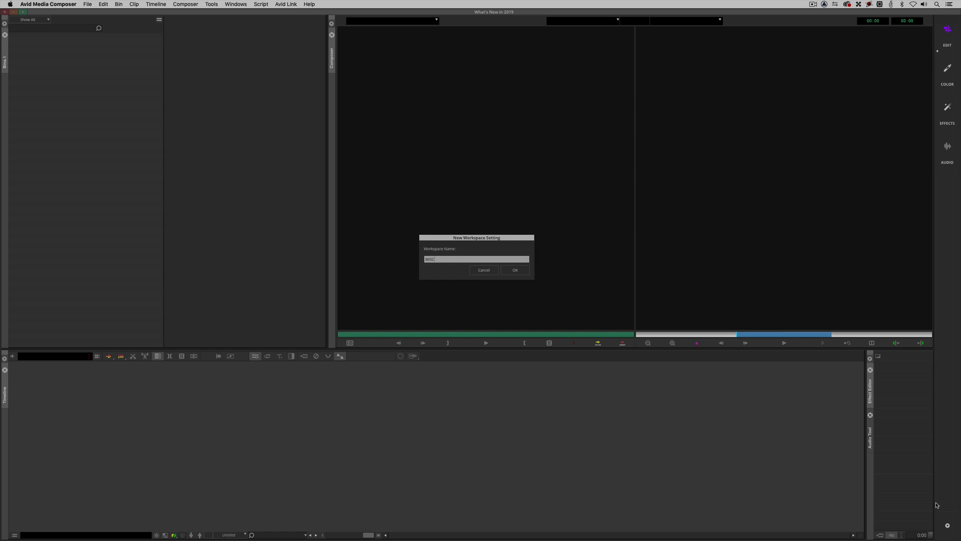
{"action": "type", "text": "MISC"}
{"action": "left_click", "coordinate": [515, 270]}
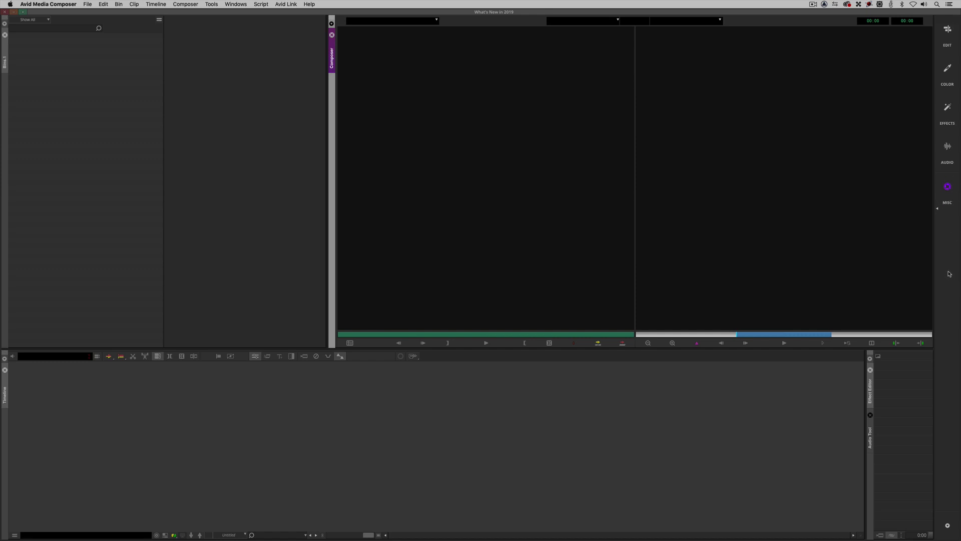
{"action": "left_click", "coordinate": [939, 210]}
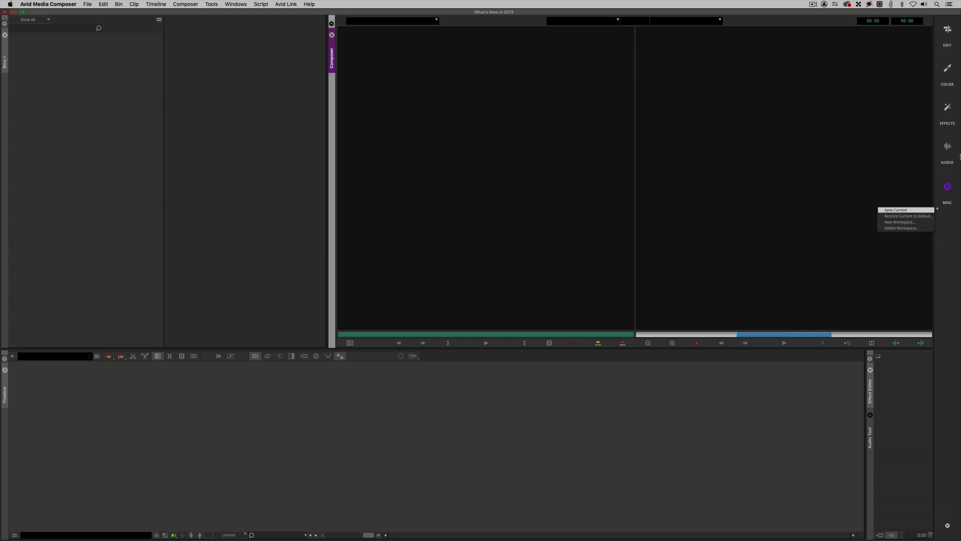
{"action": "left_click", "coordinate": [948, 71]}
{"action": "left_click", "coordinate": [947, 70]}
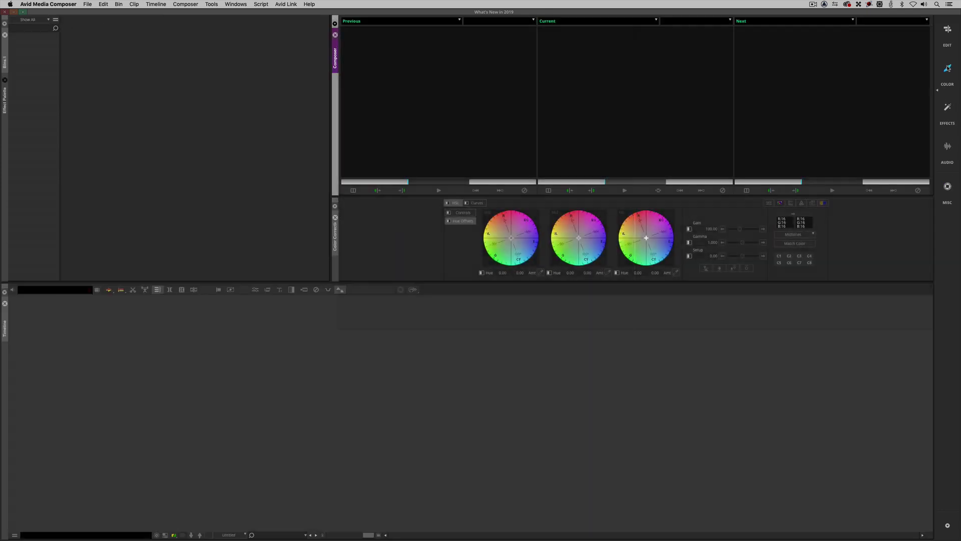
{"action": "left_click", "coordinate": [947, 188]}
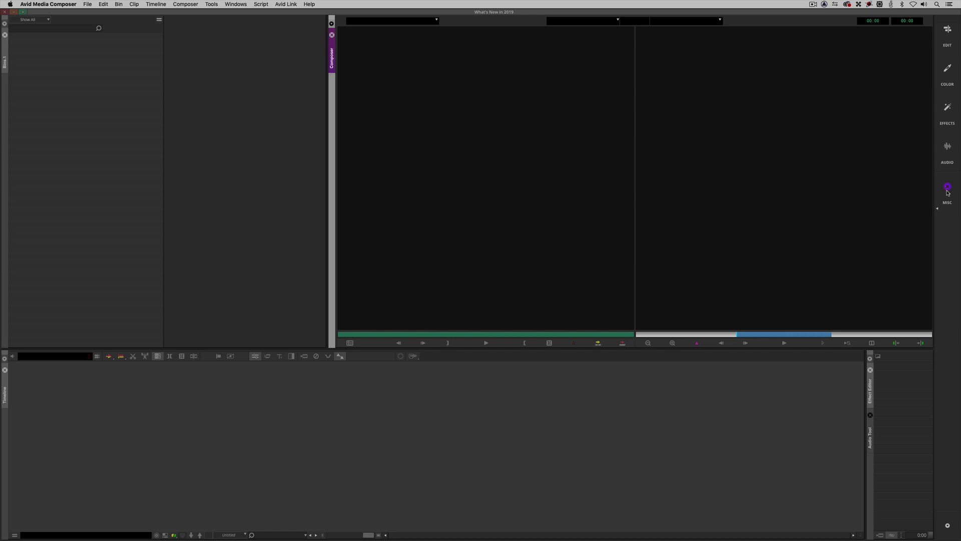
Step: Delete the MISC workspace with Delete Workspace, confirm it, and switch to the EDIT workspace
{"action": "left_click", "coordinate": [938, 209]}
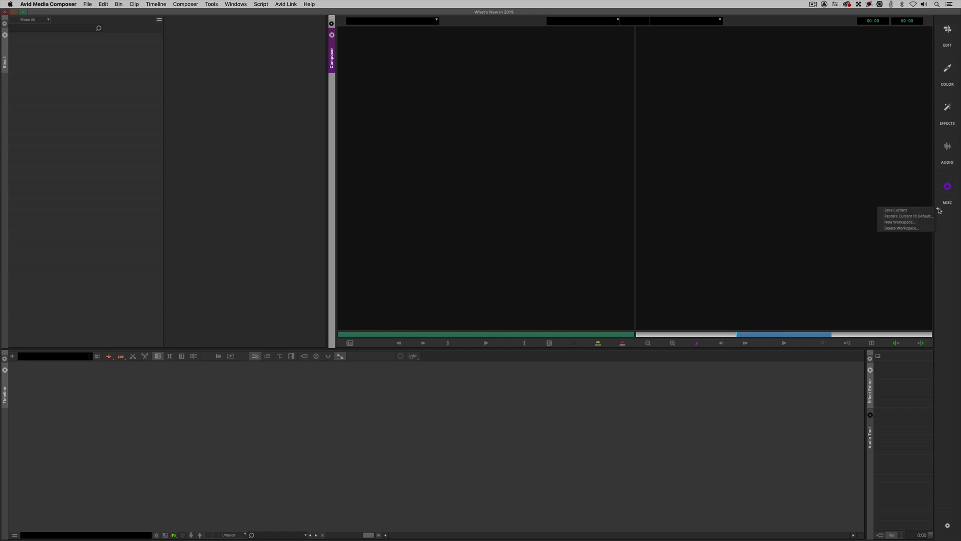
{"action": "left_click", "coordinate": [901, 228]}
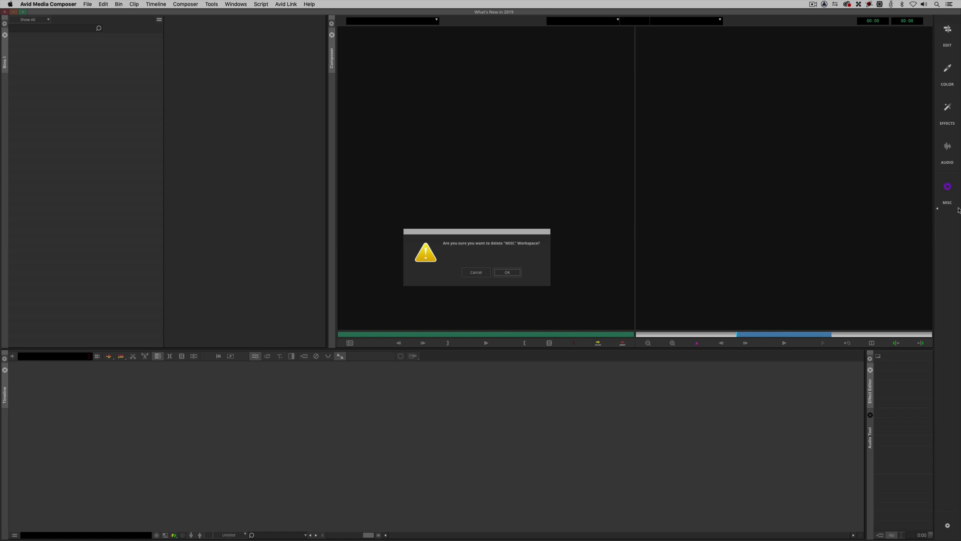
{"action": "left_click", "coordinate": [507, 271]}
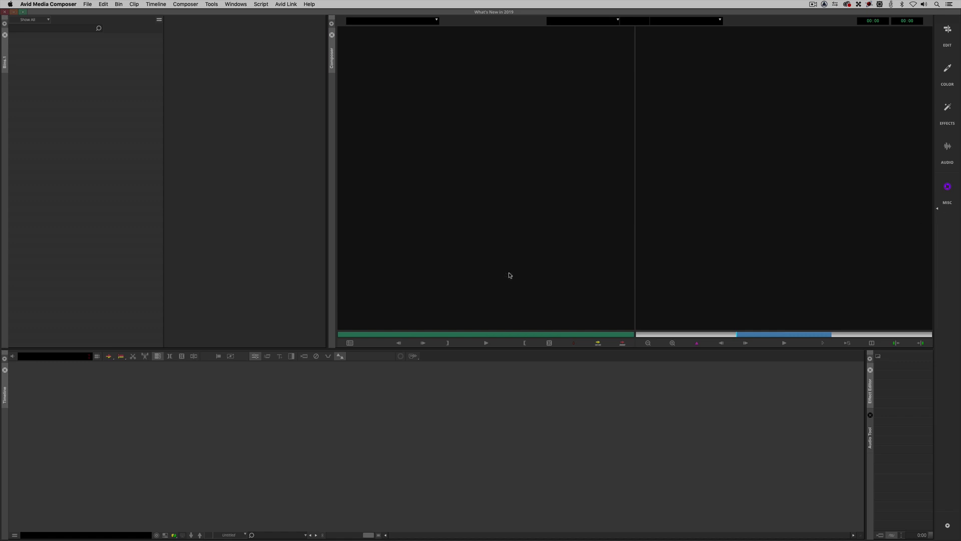
{"action": "left_click", "coordinate": [946, 31]}
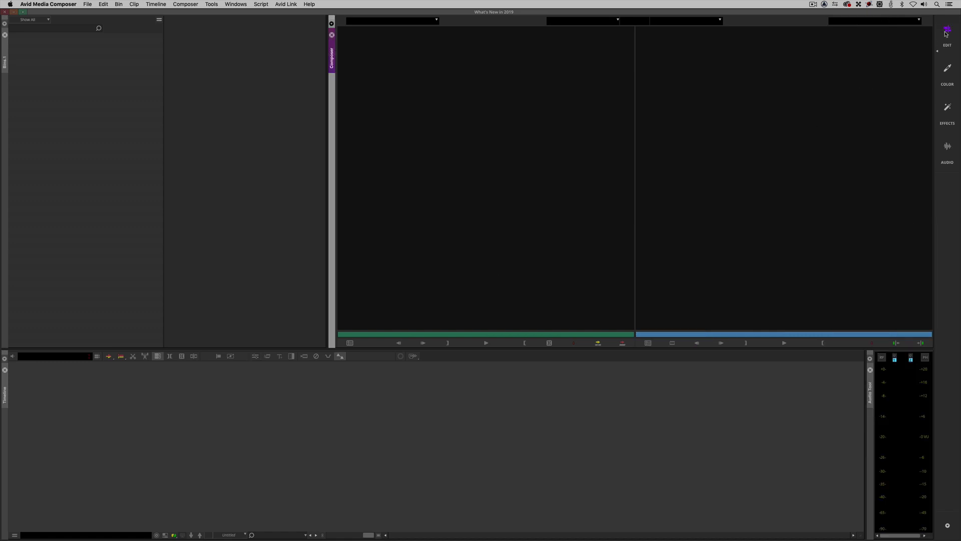